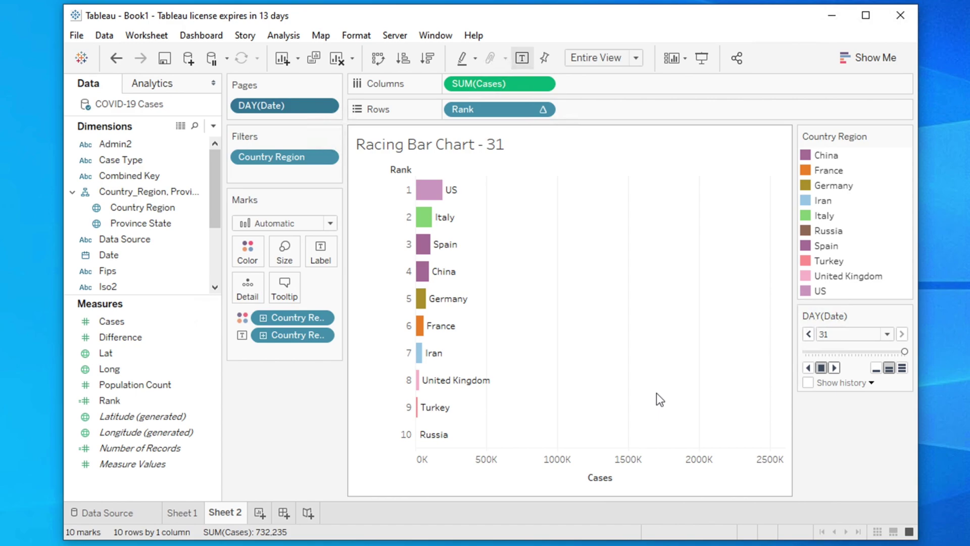
# Jump to the last row of the COVID-19 Cases sheet, showing data runs to row 781441
pyautogui.click(835, 368)
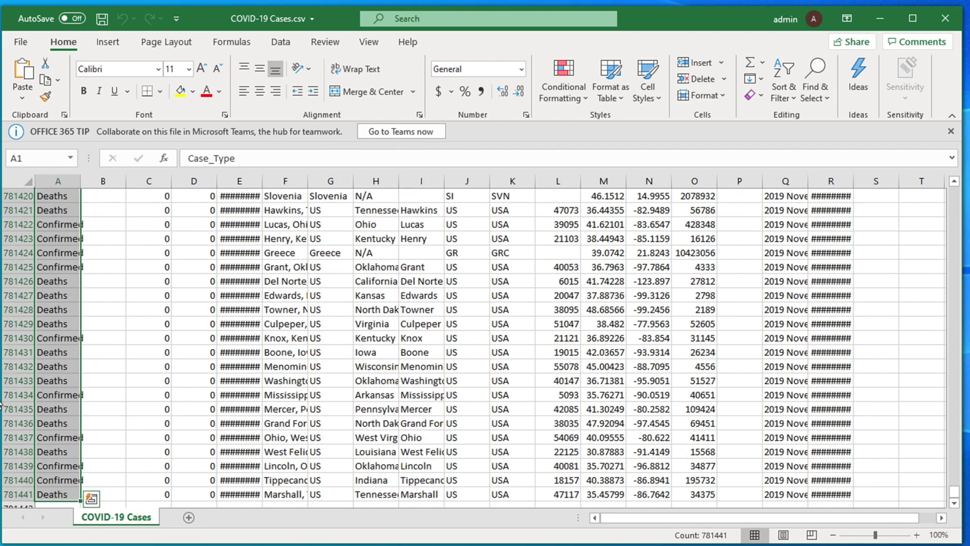
pyautogui.click(41, 451)
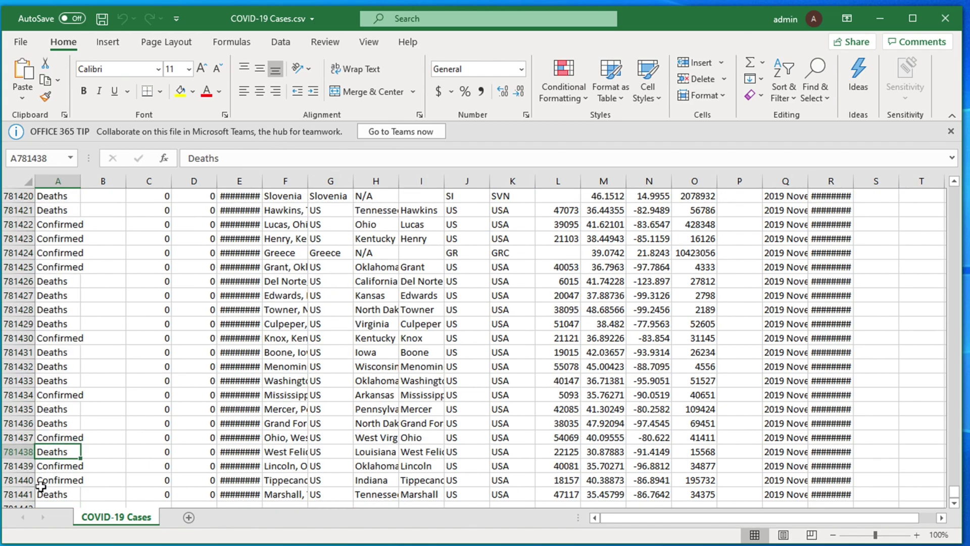
pyautogui.scroll(-2, 40, 486)
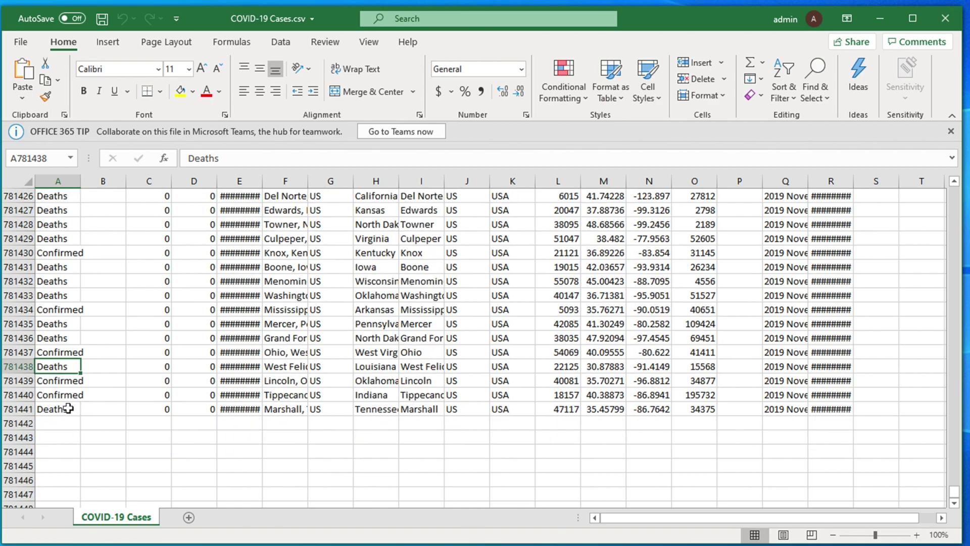
pyautogui.scroll(10, 182, 383)
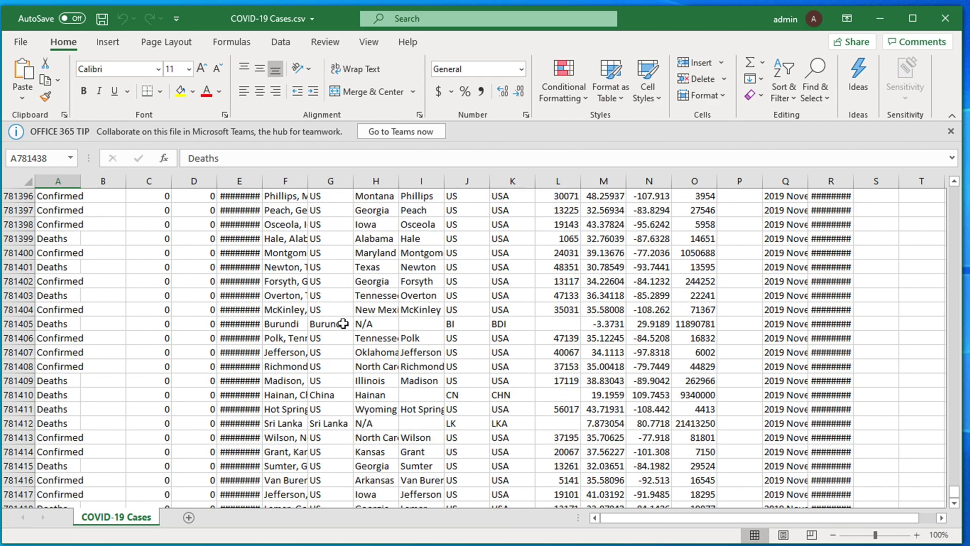
# Minimize Excel and connect Tableau to the COVID-19 Cases.csv text file on the Desktop
pyautogui.click(880, 19)
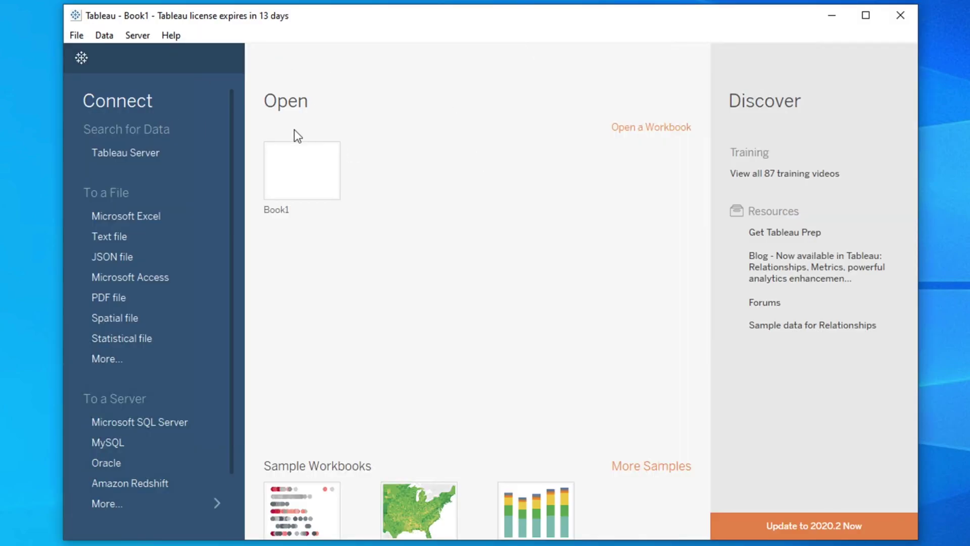
pyautogui.click(124, 235)
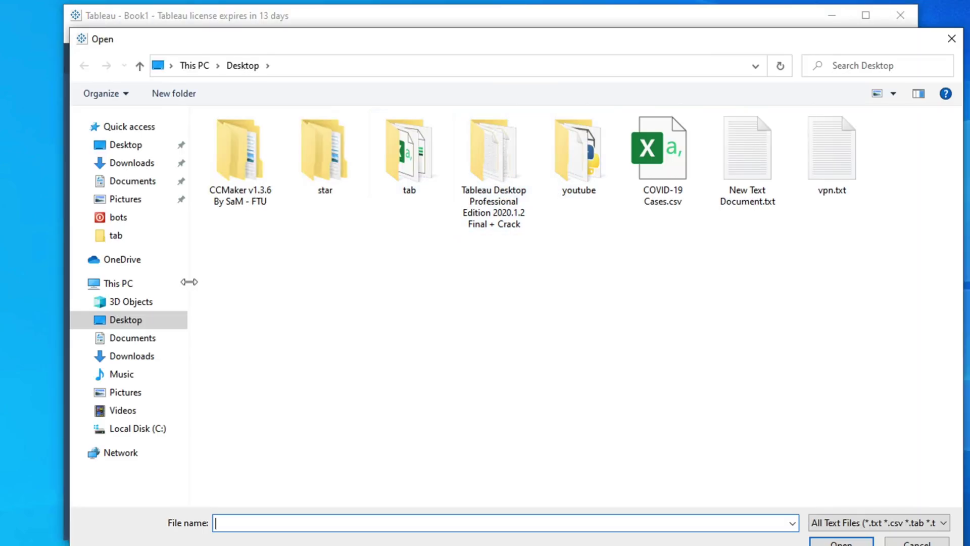
pyautogui.click(662, 140)
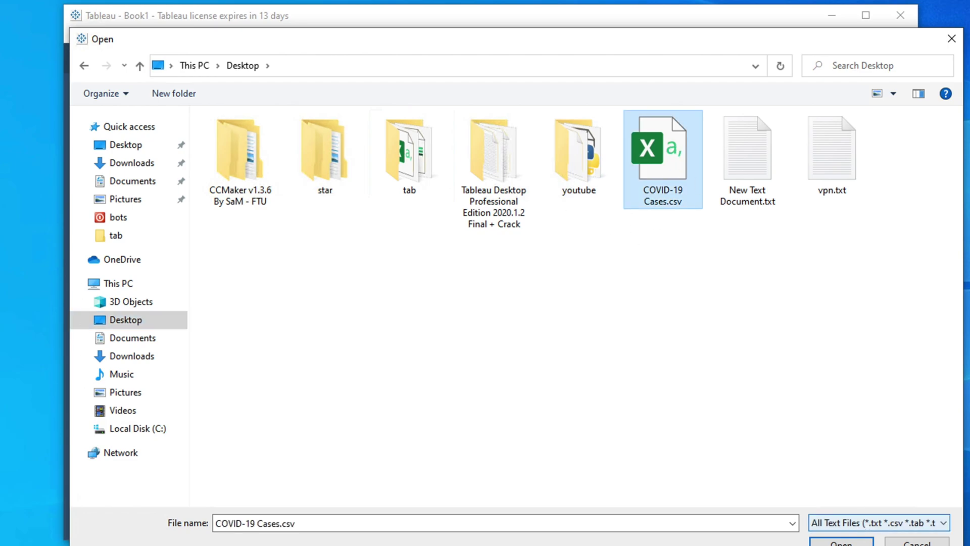
pyautogui.click(841, 542)
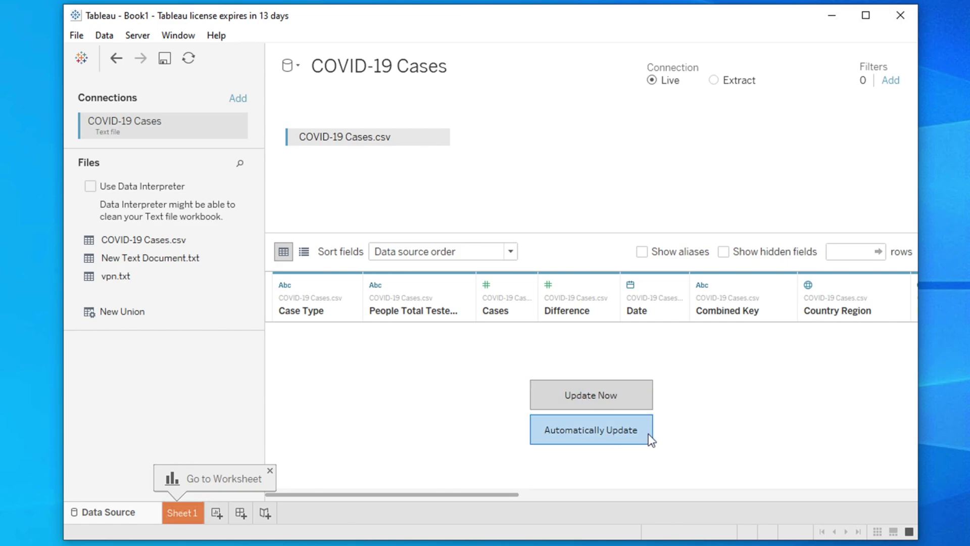
# Load the data preview and start editing the preview row count
pyautogui.click(587, 396)
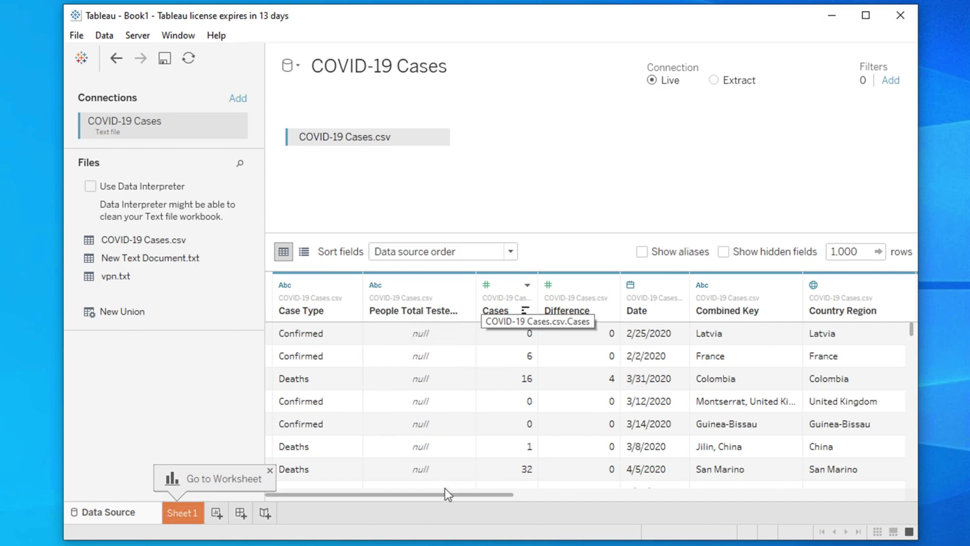
pyautogui.moveTo(441, 492); pyautogui.dragTo(338, 494)
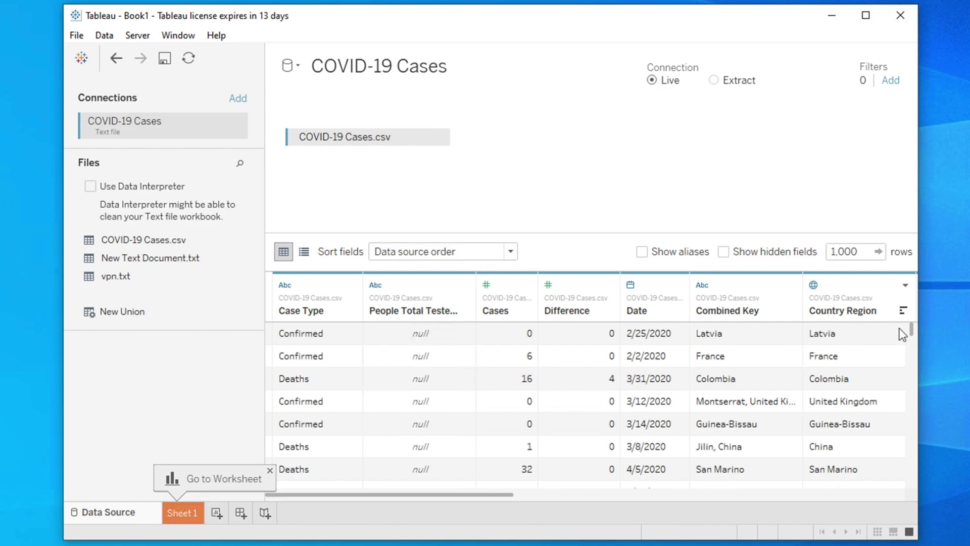
pyautogui.click(873, 253)
pyautogui.press('Home')
pyautogui.write('2')
pyautogui.press('Return')
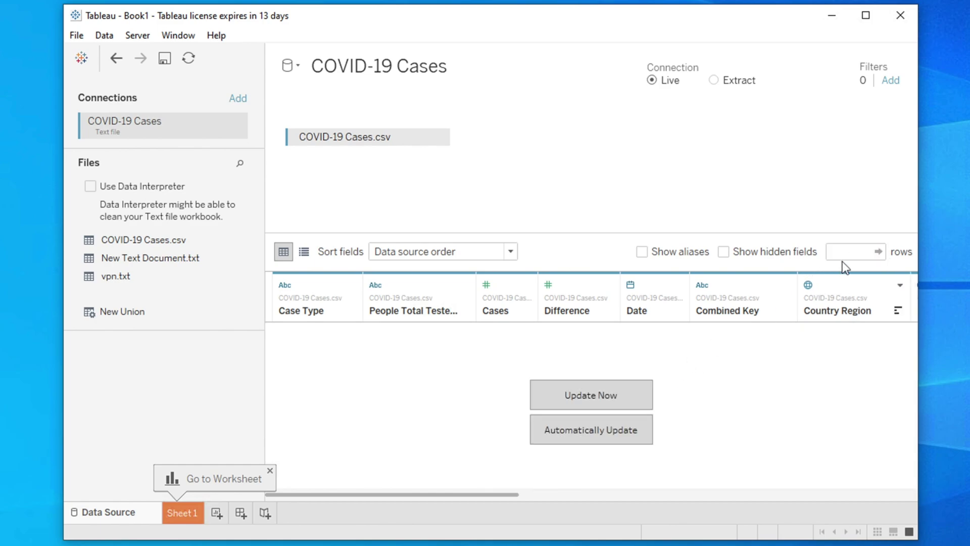
# Refresh the preview at 2,000 rows and add the new blank worksheet Sheet 2
pyautogui.click(862, 251)
pyautogui.write('0')
pyautogui.press('BackSpace')
pyautogui.write('2000')
pyautogui.press('Return')
pyautogui.click(589, 395)
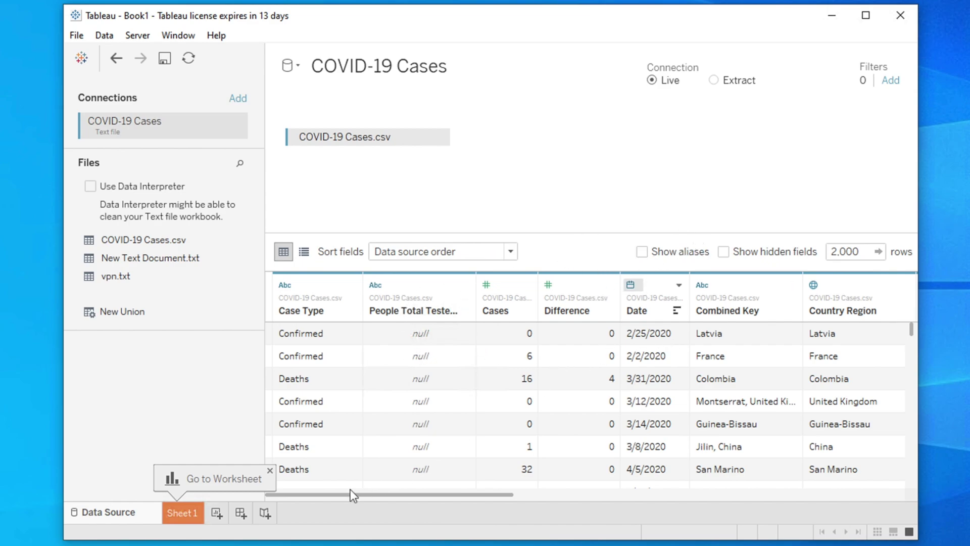
pyautogui.click(216, 514)
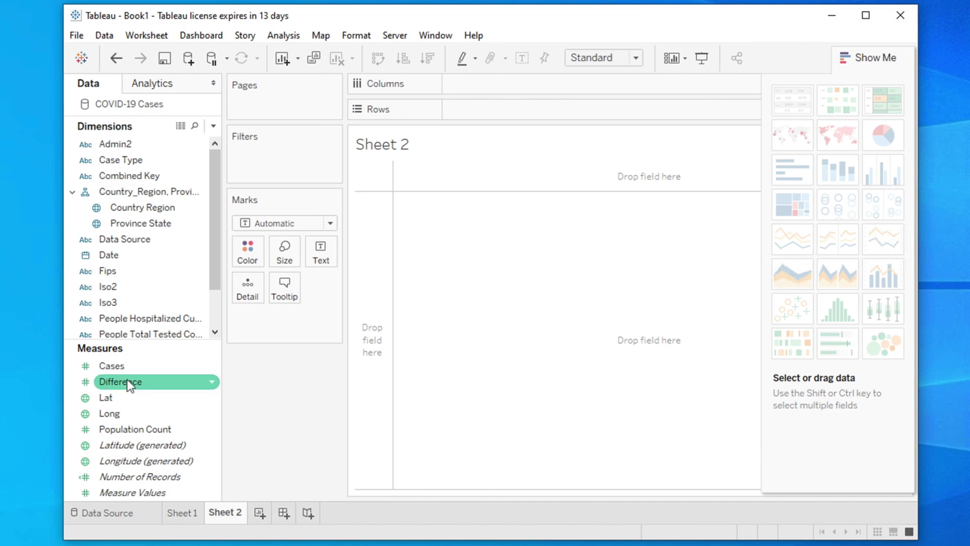
# Put Cases on Columns as one horizontal bar of SUM(Cases), totalling 122,617,273
pyautogui.click(117, 361)
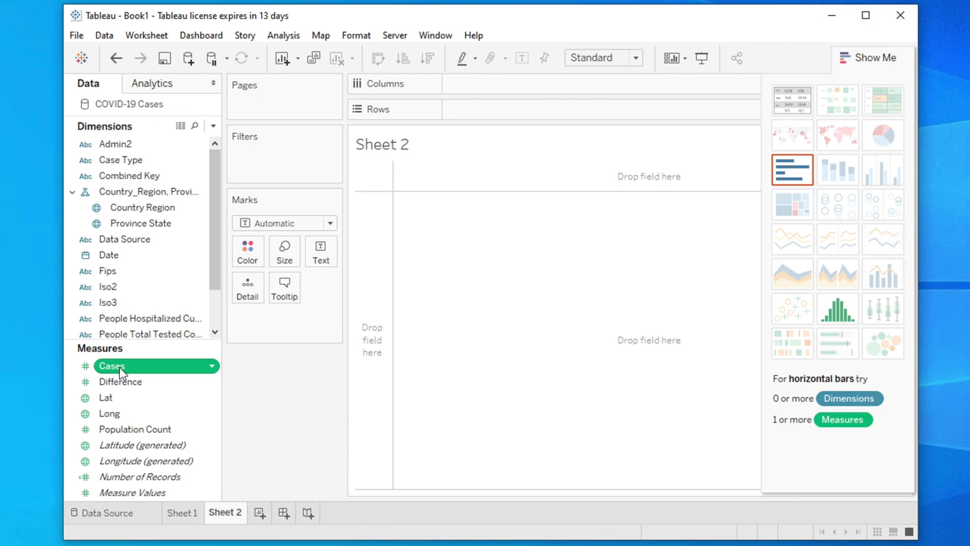
pyautogui.moveTo(119, 367)
pyautogui.mouseDown()
pyautogui.moveTo(435, 164)
pyautogui.moveTo(470, 84)
pyautogui.mouseUp()
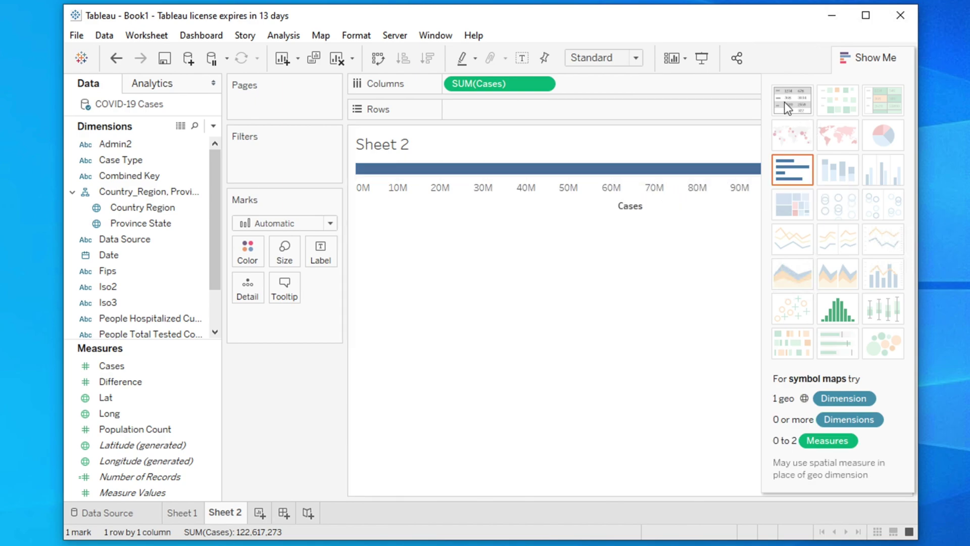
pyautogui.click(872, 59)
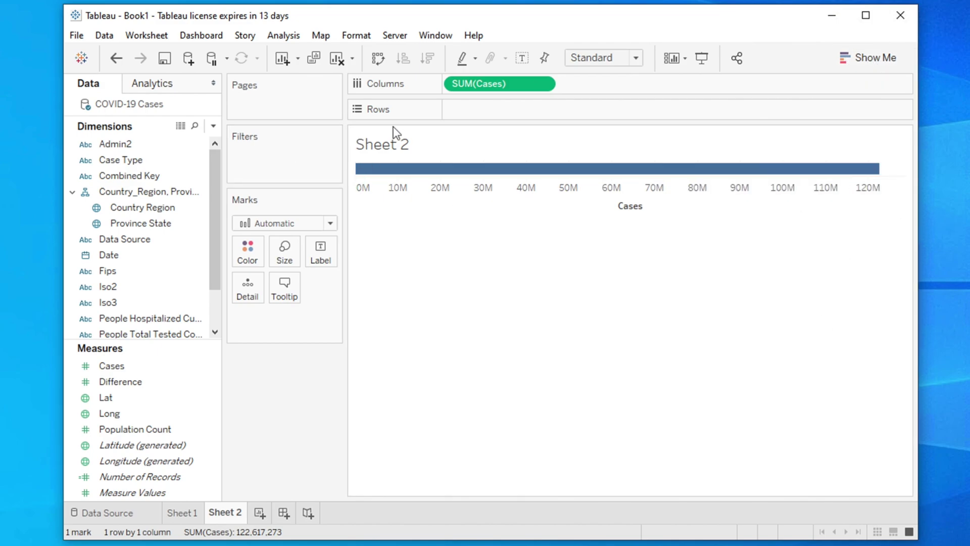
pyautogui.moveTo(368, 169)
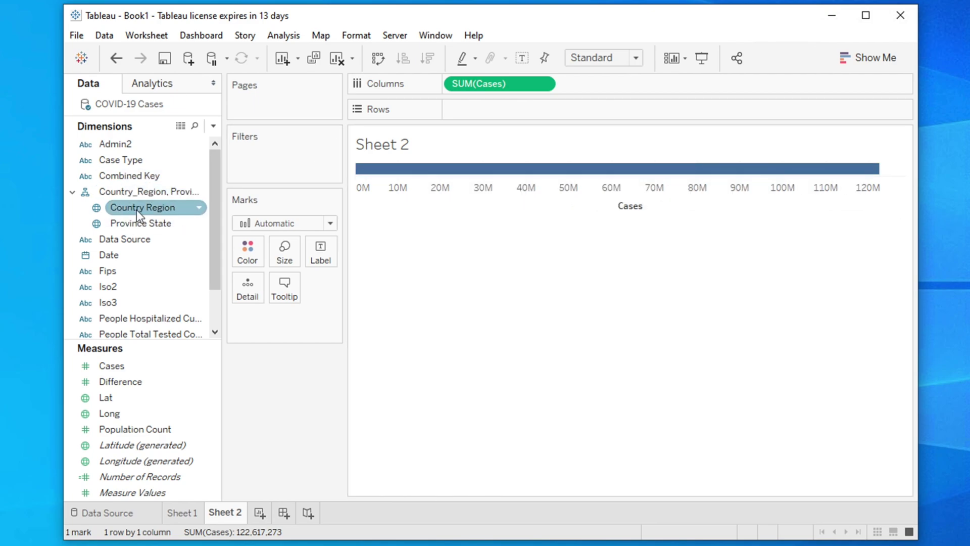
# Colour the Cases bar by Country Region into 186 segments and add a Country Region filter
pyautogui.moveTo(132, 209); pyautogui.dragTo(246, 250)
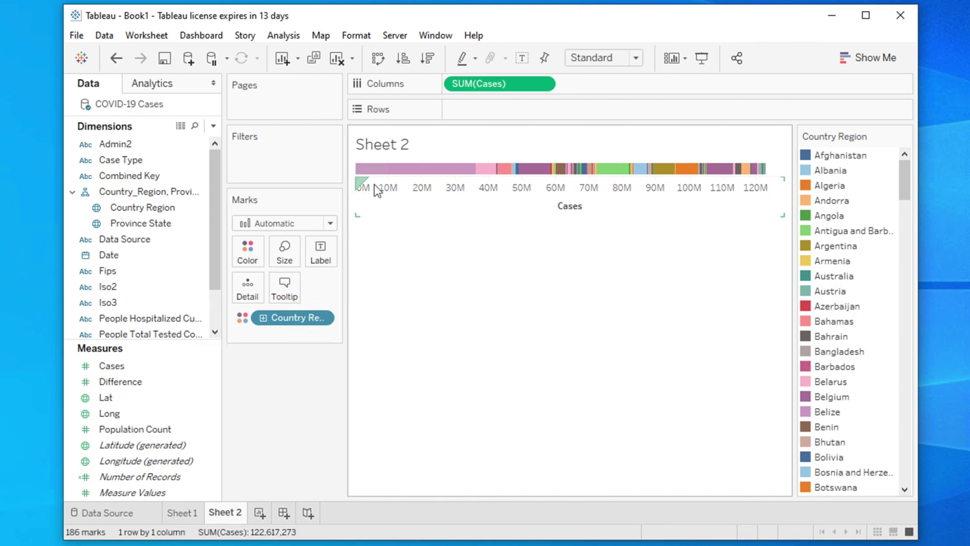
pyautogui.moveTo(903, 170); pyautogui.dragTo(871, 142)
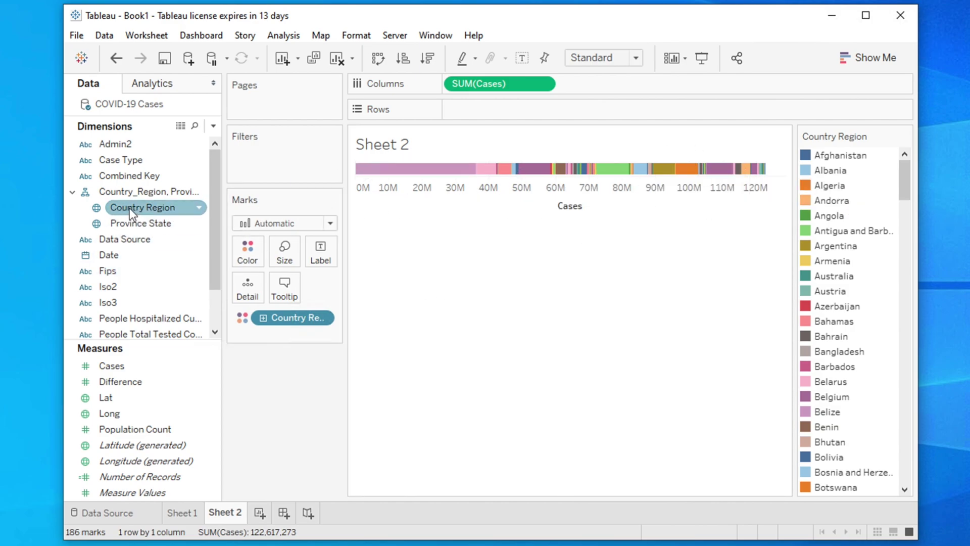
pyautogui.moveTo(130, 208); pyautogui.dragTo(260, 150)
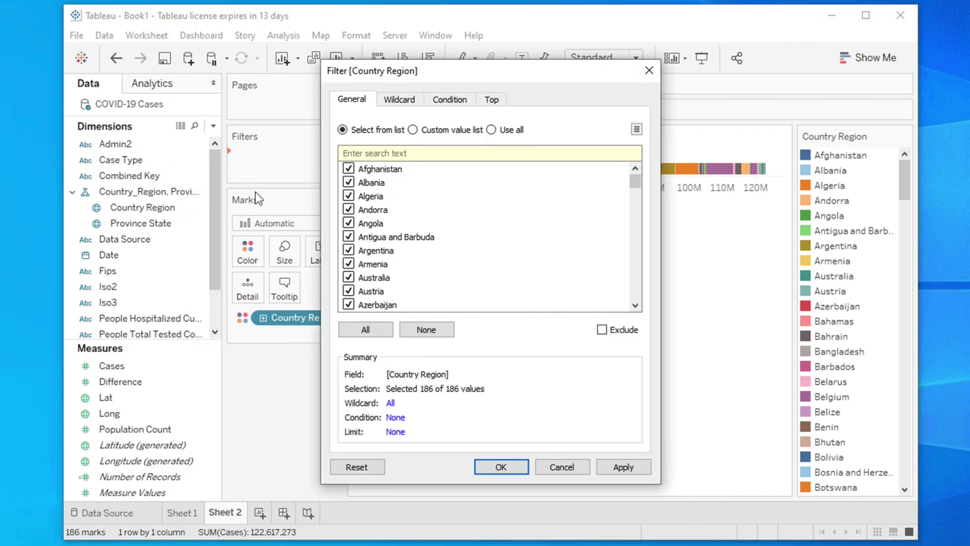
# Filter Country Region to the top 20 by Sum of Cases
pyautogui.click(492, 100)
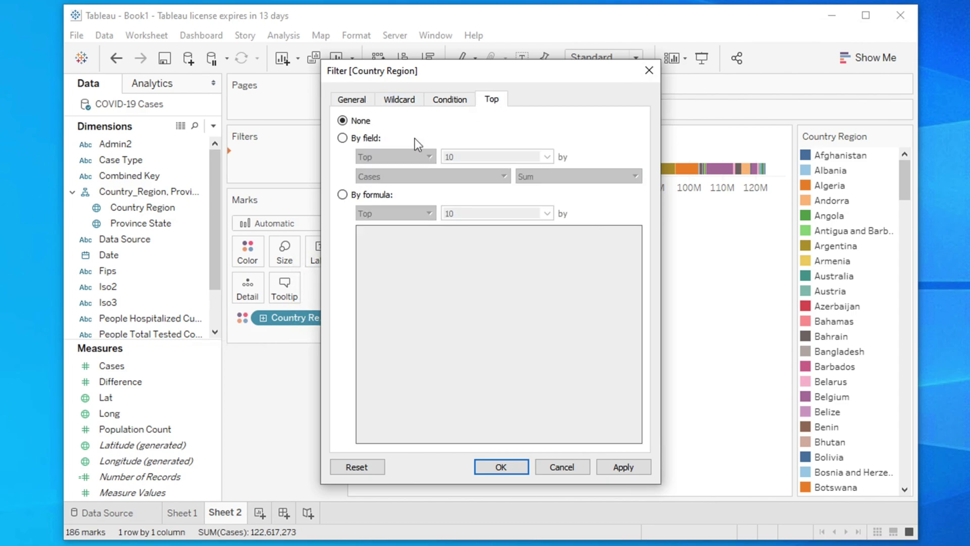
pyautogui.click(348, 138)
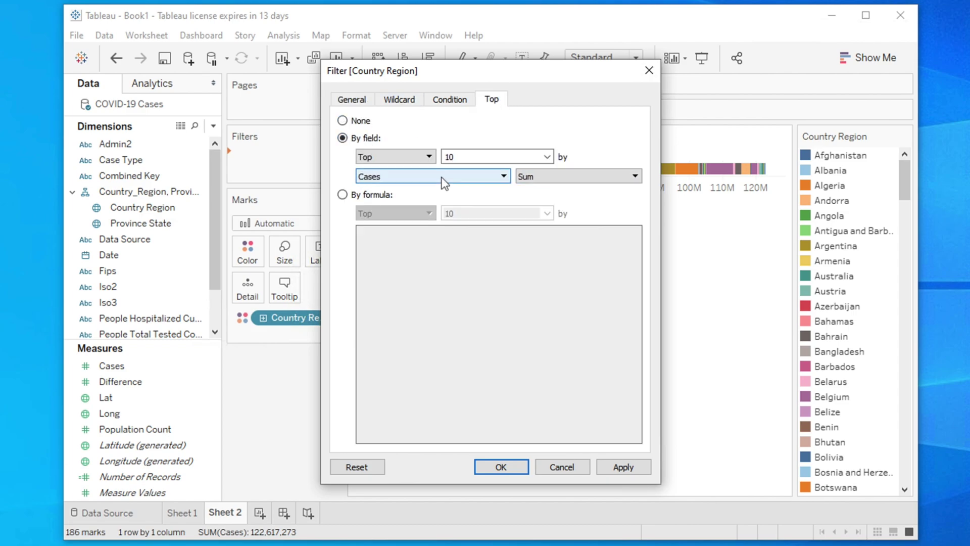
pyautogui.click(547, 156)
pyautogui.click(465, 168)
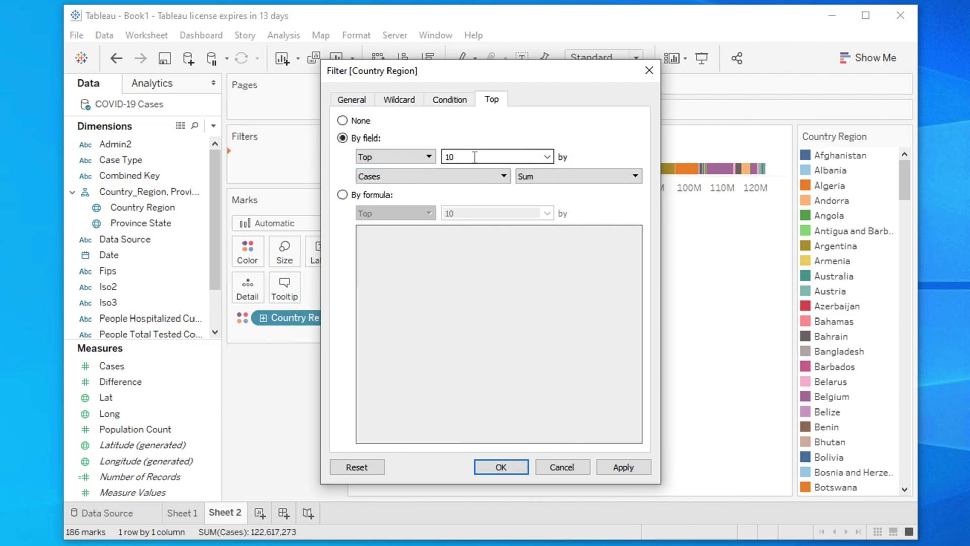
pyautogui.doubleClick(474, 157)
pyautogui.write('20')
pyautogui.click(501, 467)
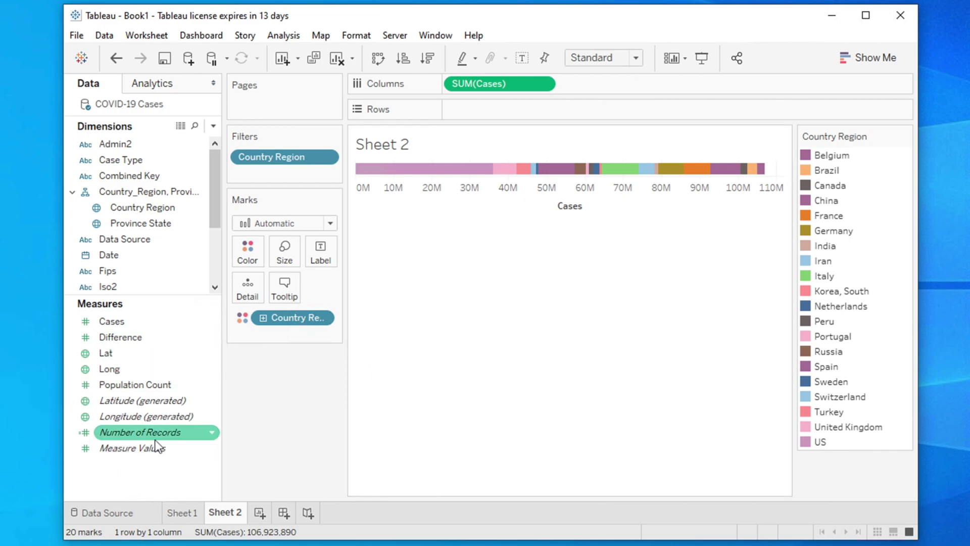
# Create a new calculated field named Rank
pyautogui.rightClick(108, 469)
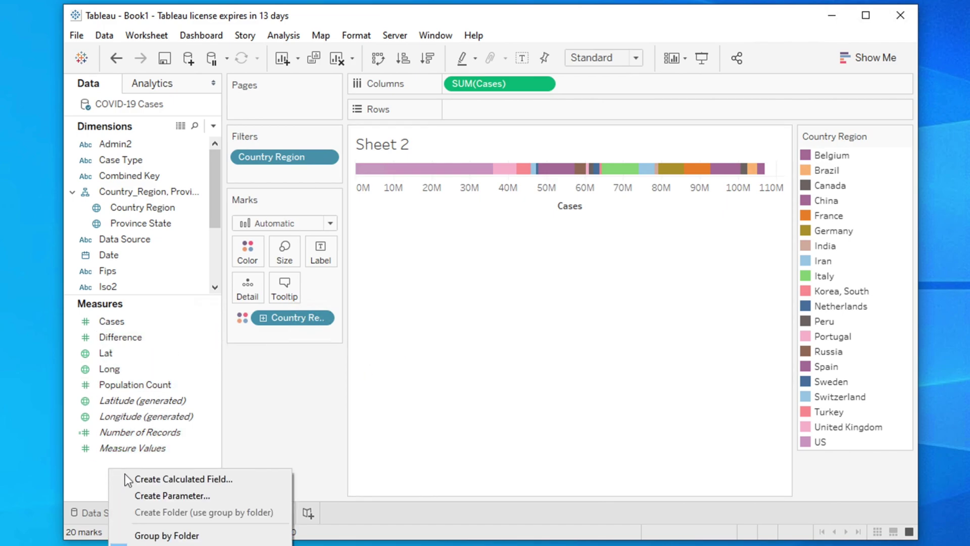
pyautogui.click(218, 478)
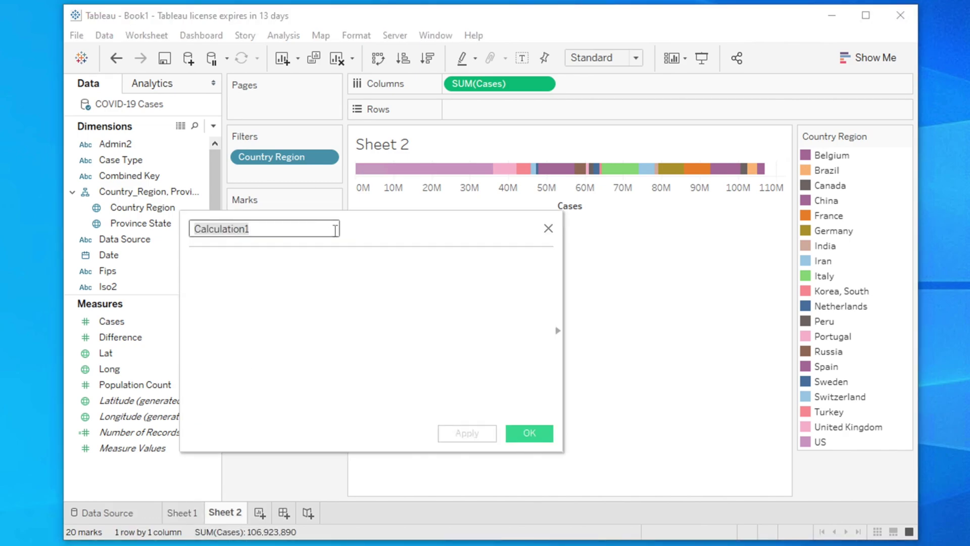
pyautogui.write('Rankin')
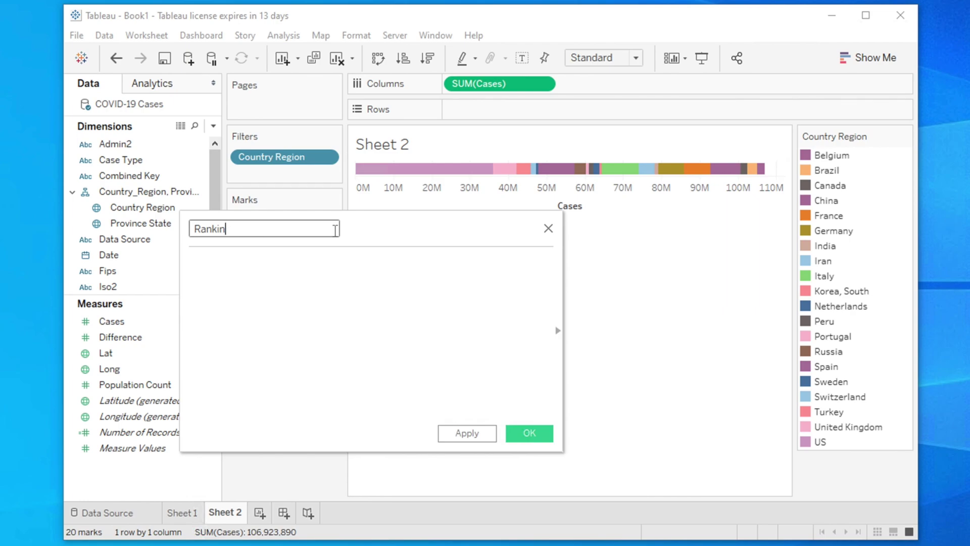
pyautogui.press('BackSpace')
pyautogui.press('BackSpace')
pyautogui.press('BackSpace')
# Define Rank as RANK_UNIQUE(SUM([Cases])) and save the calculation
pyautogui.click(213, 267)
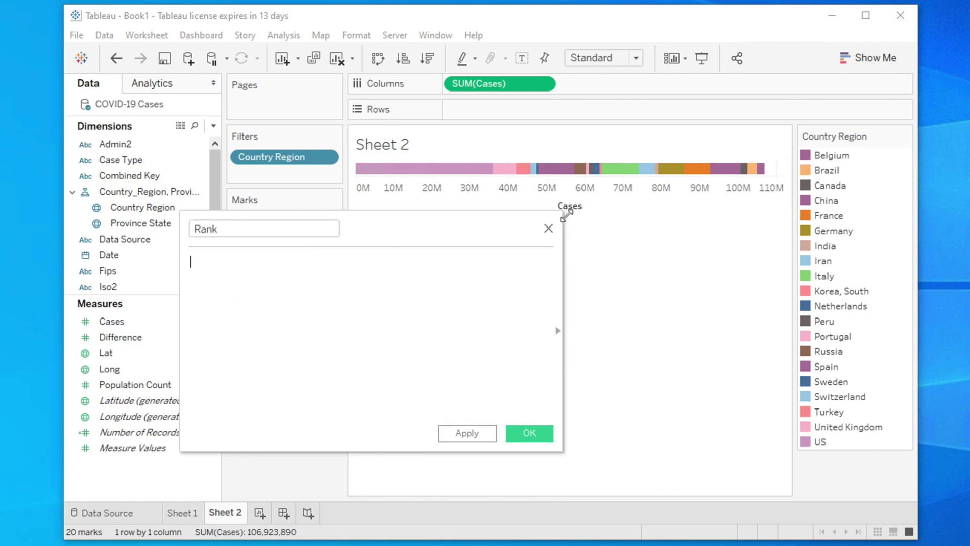
pyautogui.write('R')
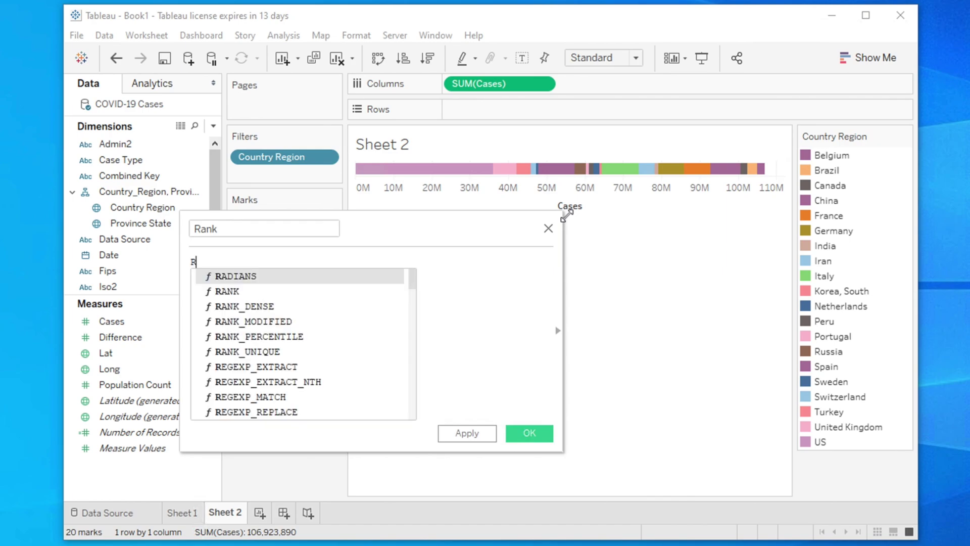
pyautogui.write('ank')
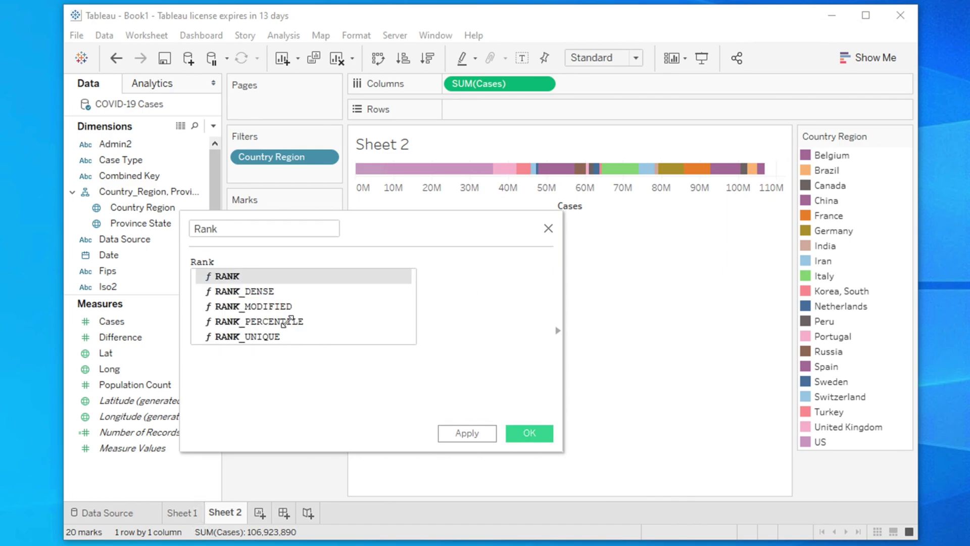
pyautogui.doubleClick(266, 336)
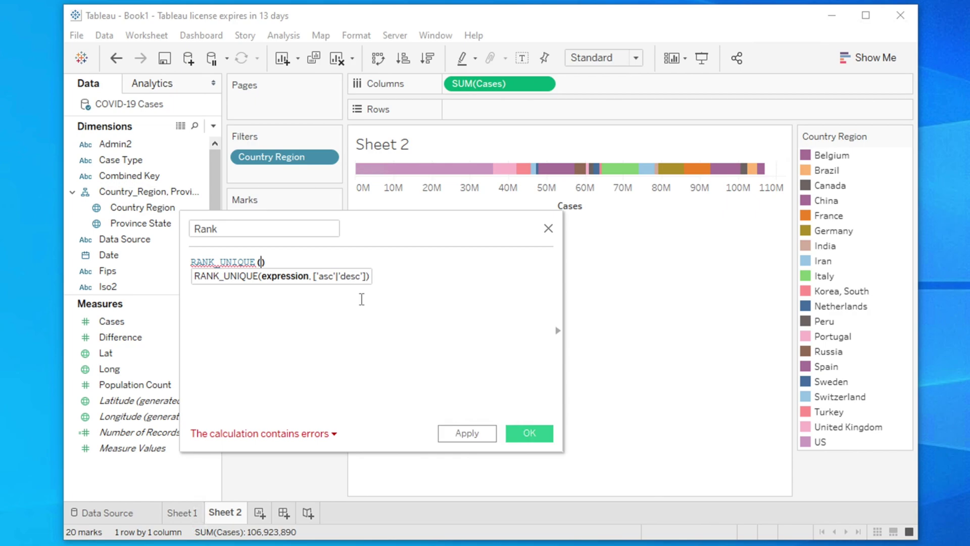
pyautogui.click(132, 338)
pyautogui.write('su')
pyautogui.click(309, 279)
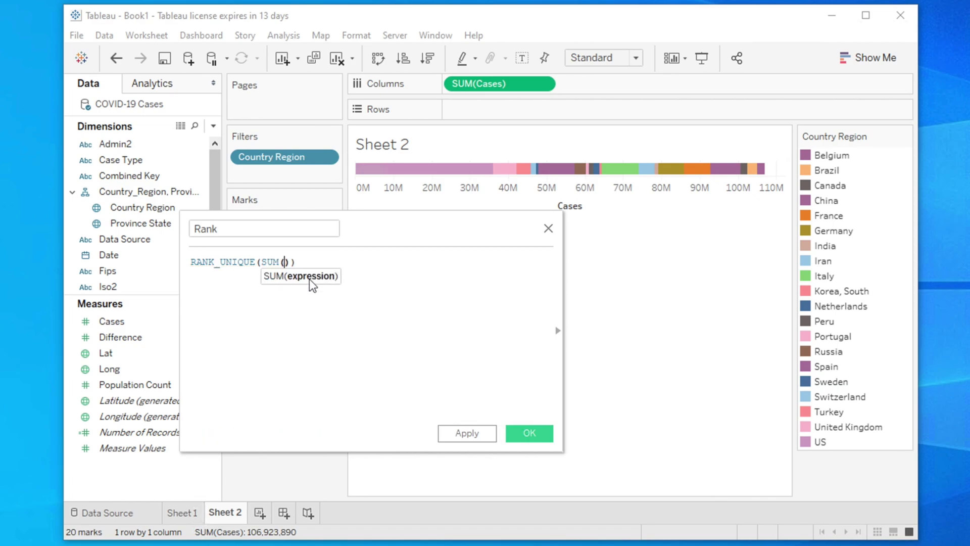
pyautogui.write('Ca')
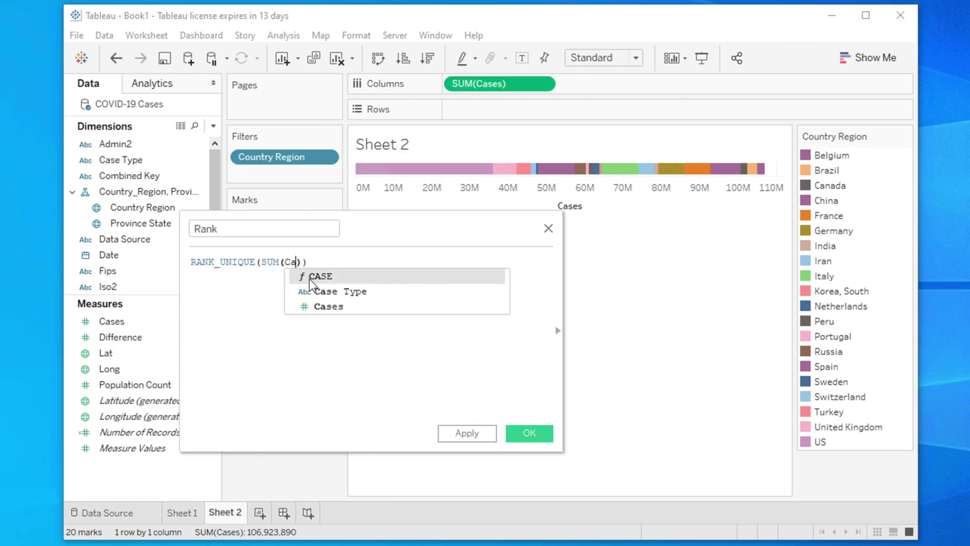
pyautogui.write('se')
pyautogui.click(331, 306)
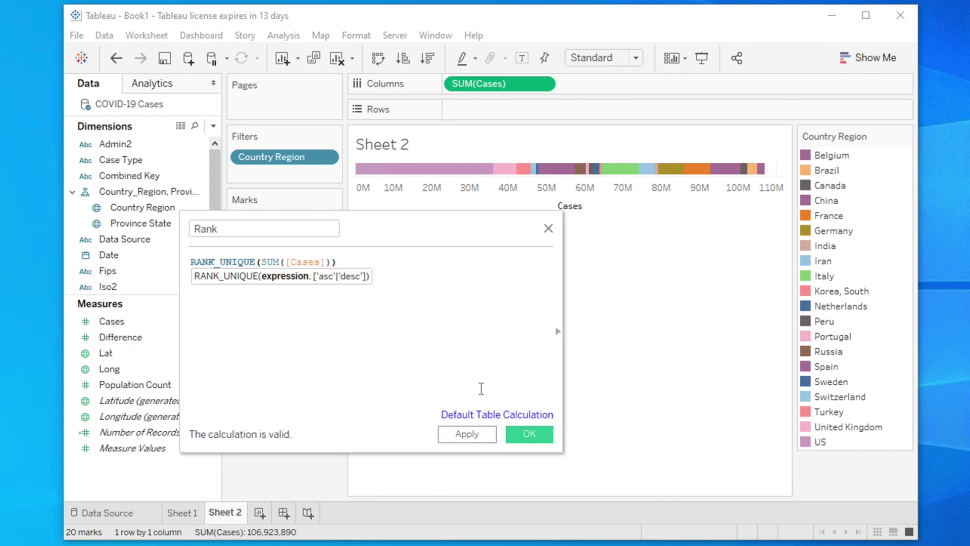
pyautogui.click(392, 306)
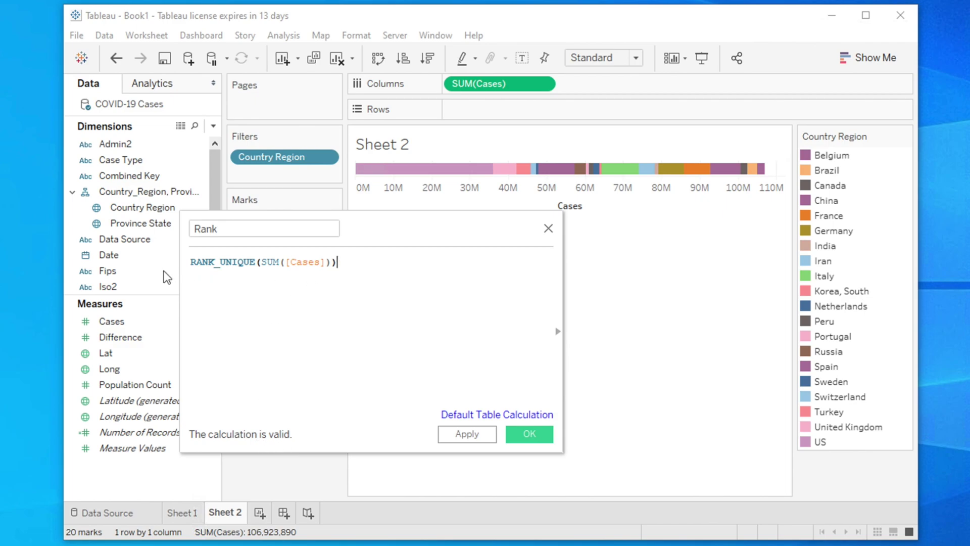
pyautogui.click(531, 434)
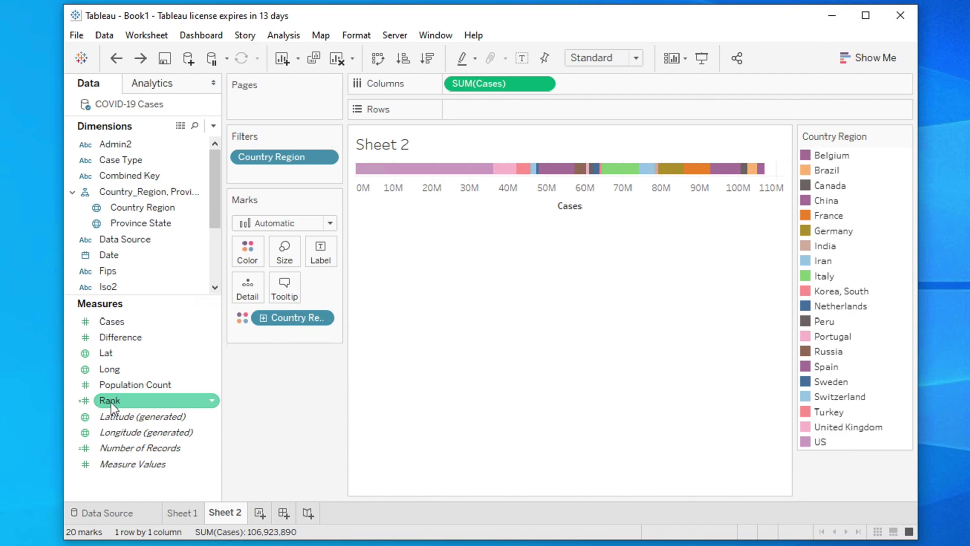
# Place Rank on Rows, plotting the 20 country circles at rank 1 against Cases
pyautogui.moveTo(118, 402); pyautogui.dragTo(487, 111)
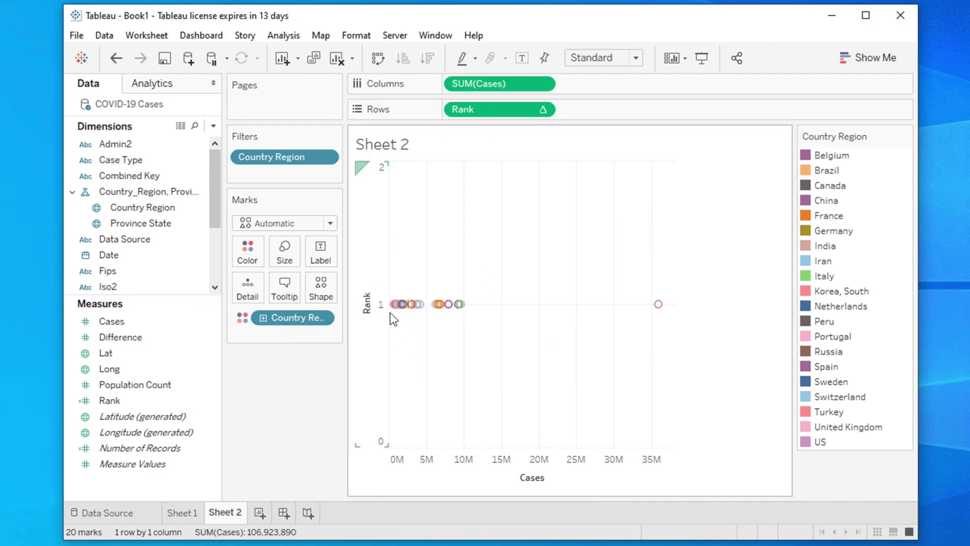
pyautogui.moveTo(395, 306)
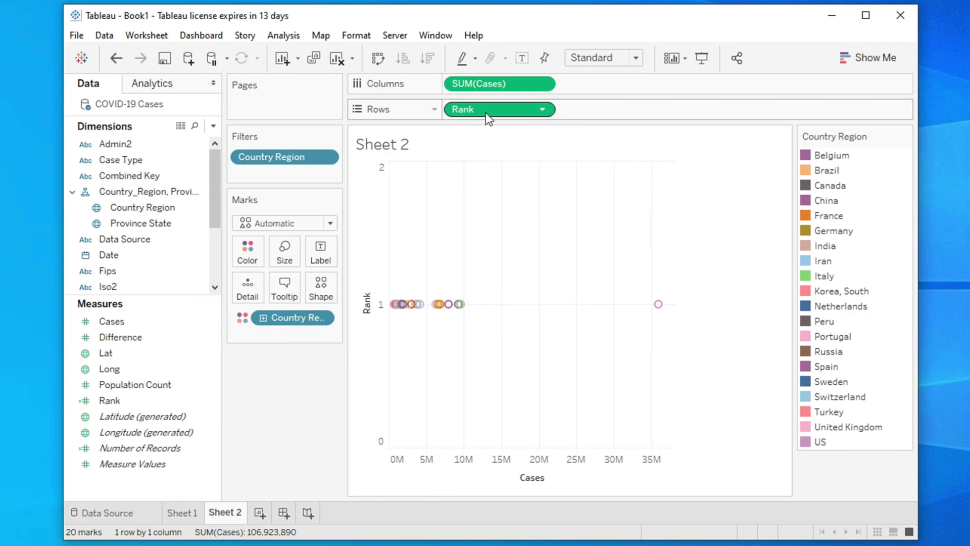
# Compute Rank using Country Region so countries spread across ranks 1 to 20
pyautogui.click(541, 109)
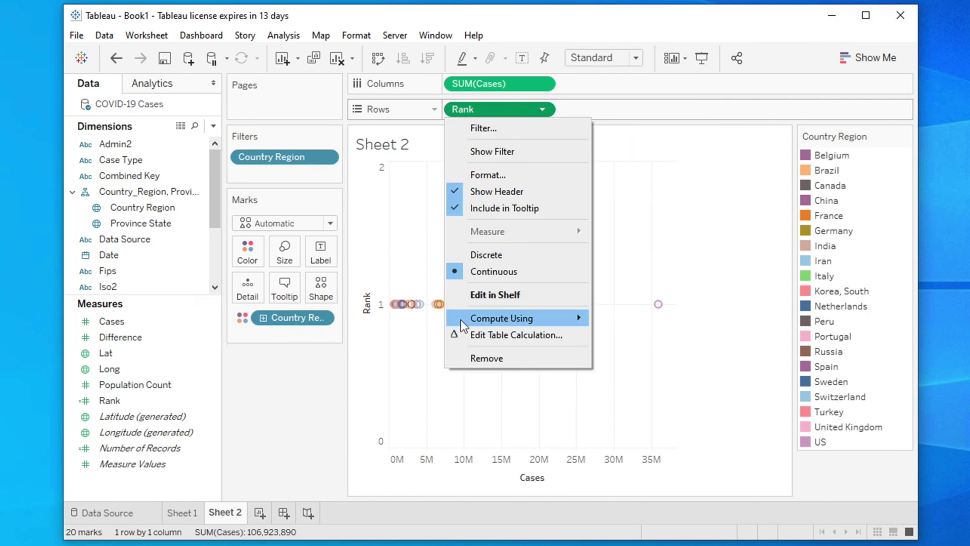
pyautogui.moveTo(511, 317)
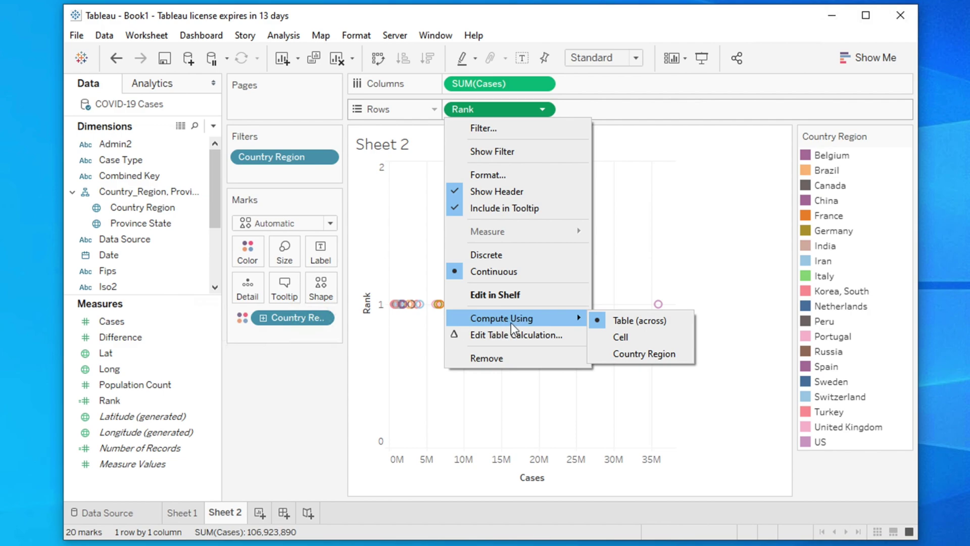
pyautogui.click(654, 356)
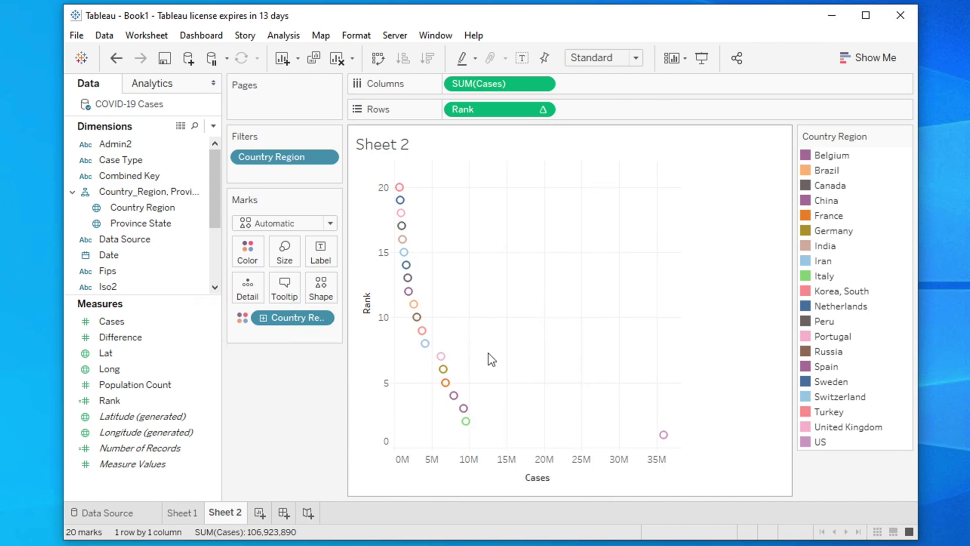
pyautogui.click(541, 110)
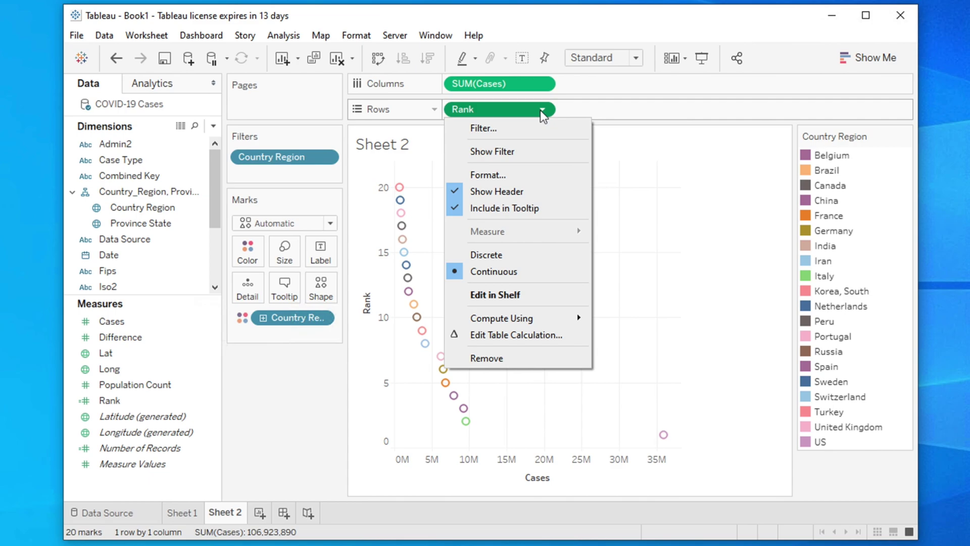
# Make Rank discrete, giving ranked horizontal bars led by US at 35,956,812 cases
pyautogui.click(492, 255)
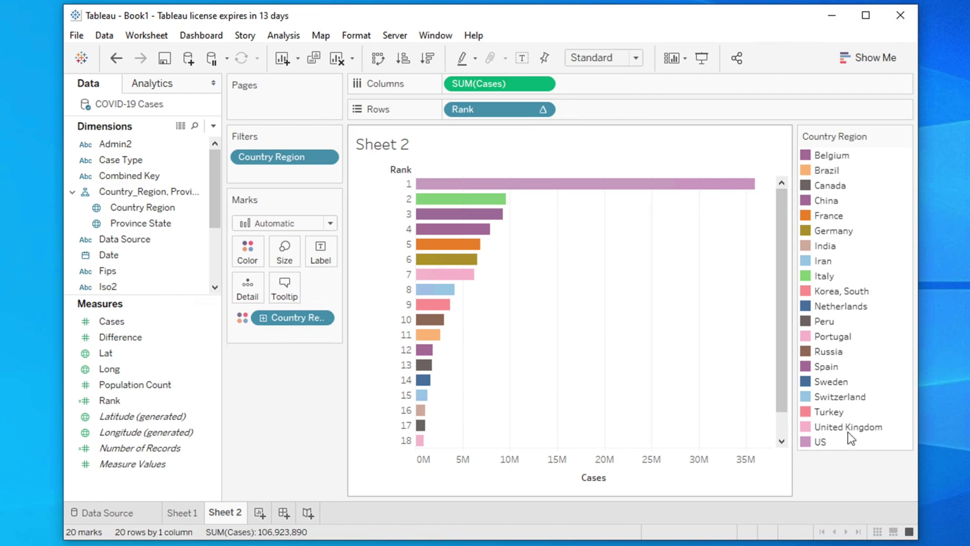
pyautogui.moveTo(751, 187)
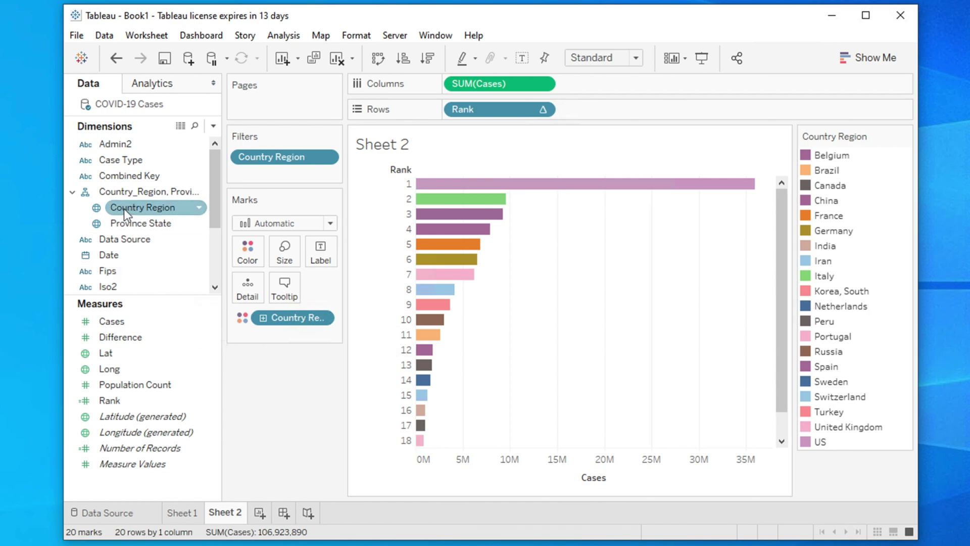
# Label the bars with Country Region names and put Date on the Pages shelf
pyautogui.moveTo(124, 208); pyautogui.dragTo(321, 248)
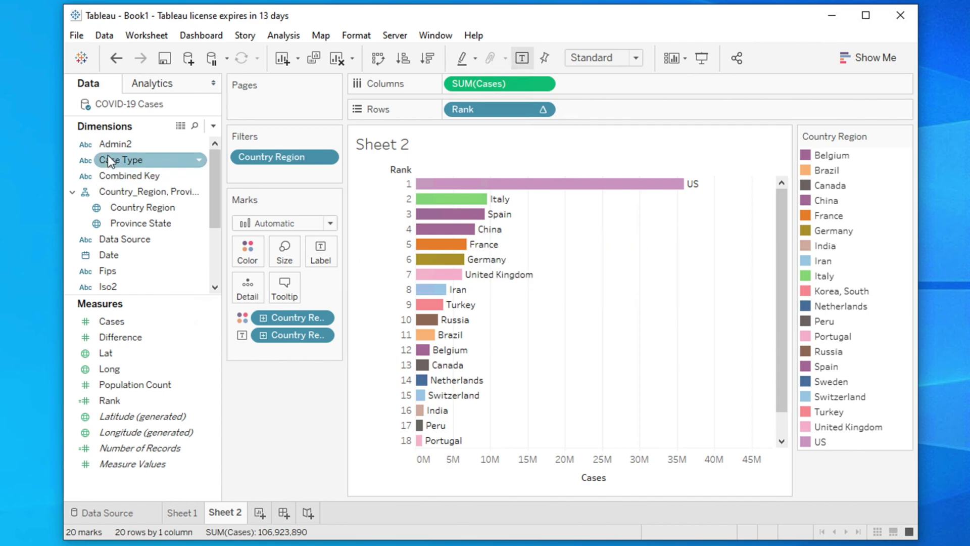
pyautogui.click(104, 208)
pyautogui.click(101, 222)
pyautogui.click(117, 256)
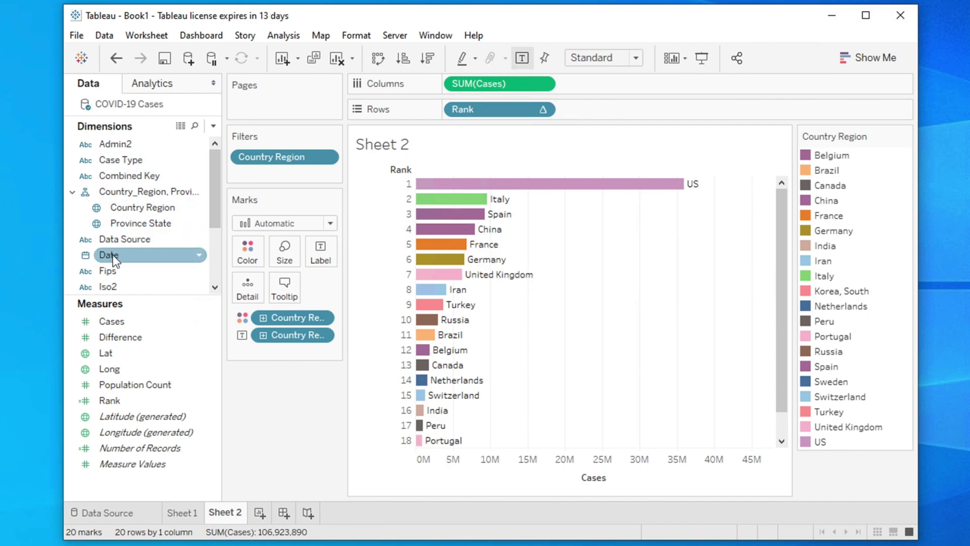
pyautogui.moveTo(108, 257); pyautogui.dragTo(248, 101)
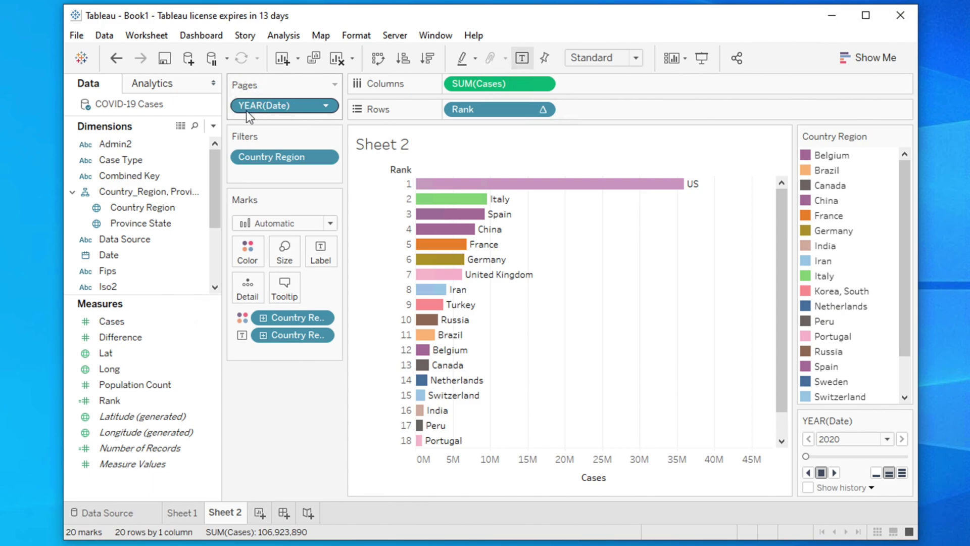
# Change the Pages date level from YEAR(Date) to Day
pyautogui.click(325, 105)
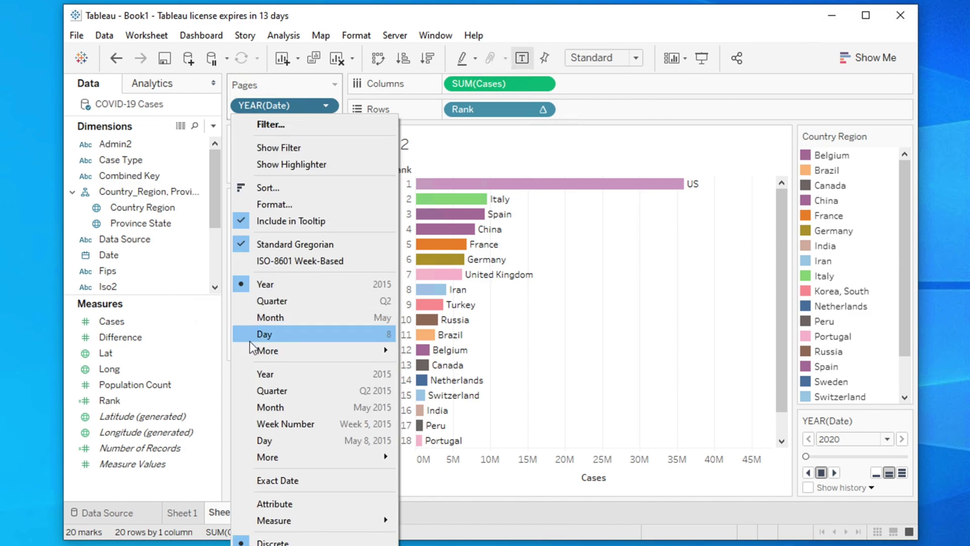
pyautogui.click(264, 336)
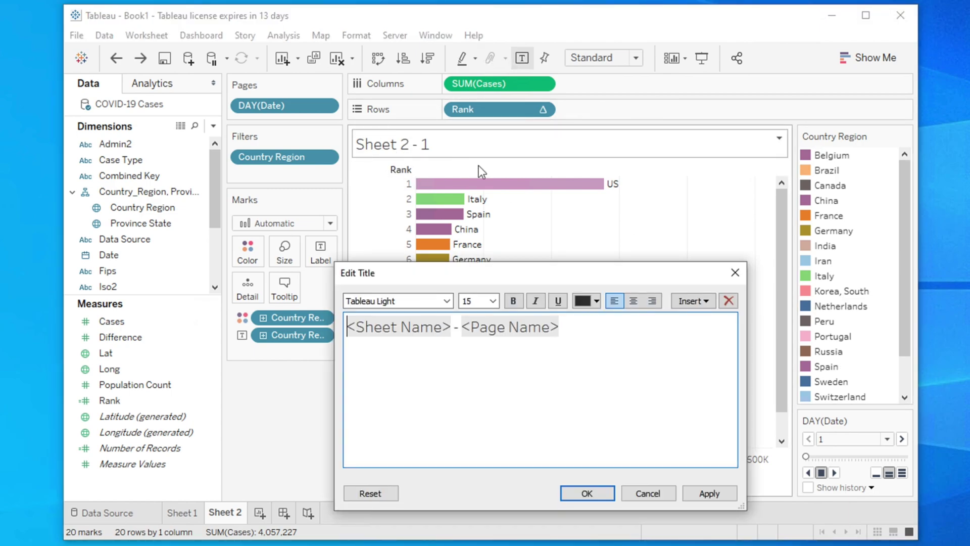
# Replace the <Sheet Name> title text with 'Racing Bar Chart'
pyautogui.click(452, 327)
pyautogui.moveTo(451, 328); pyautogui.dragTo(286, 329)
pyautogui.write('Ract')
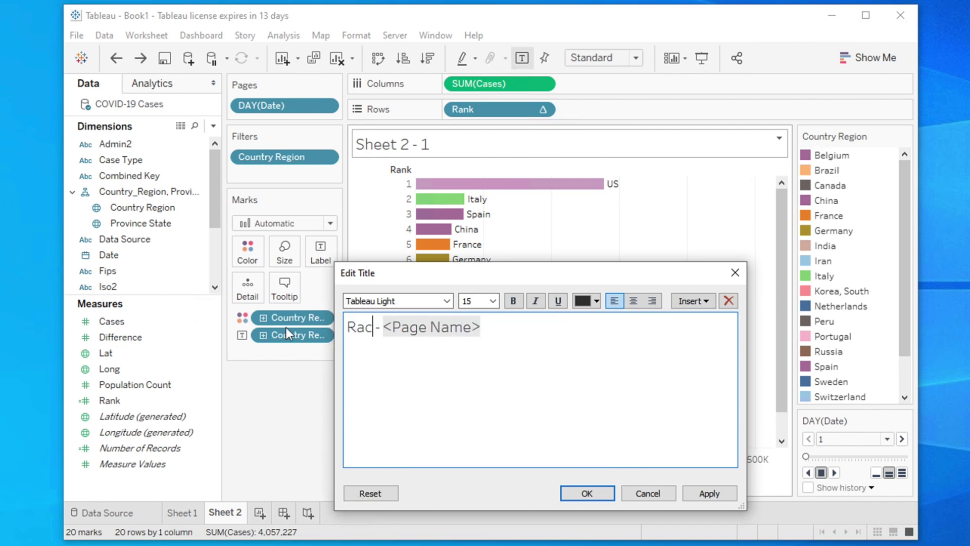
pyautogui.press('BackSpace')
pyautogui.write('ing Bar')
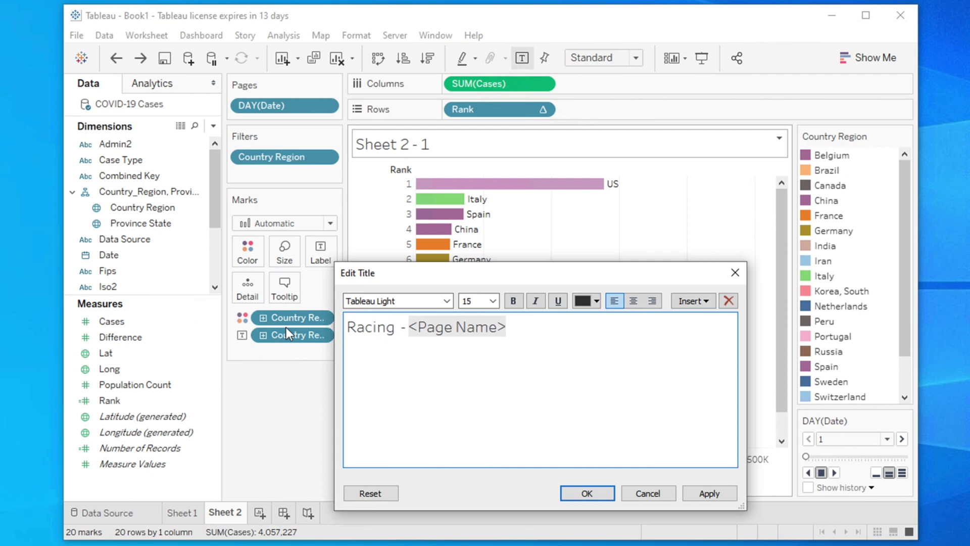
pyautogui.write(' Chart')
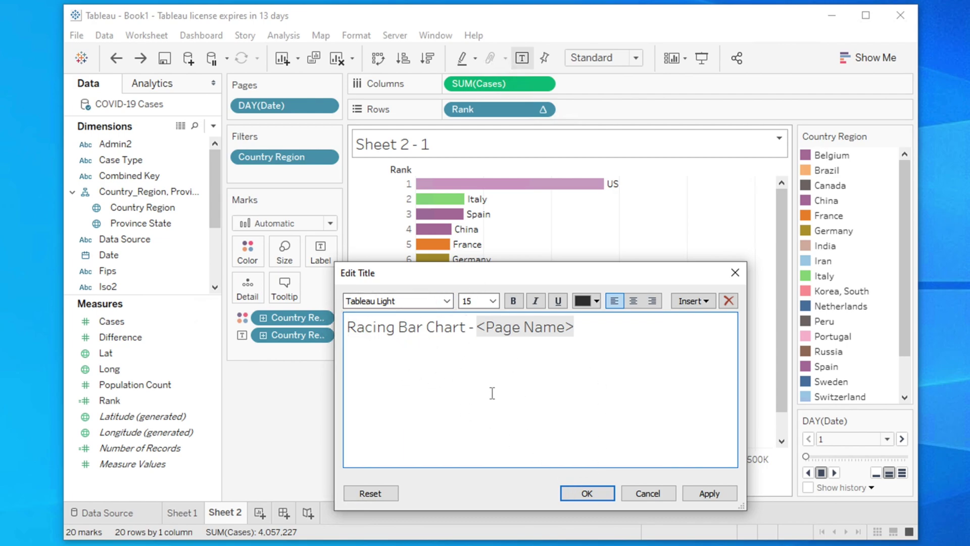
pyautogui.click(590, 495)
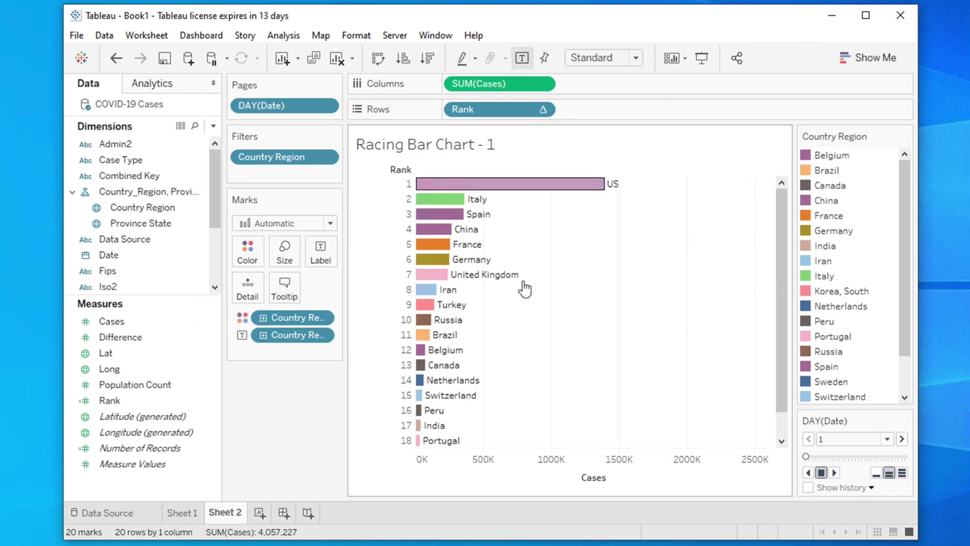
# Set the view sizing to Entire View so all 20 bars fit
pyautogui.click(480, 237)
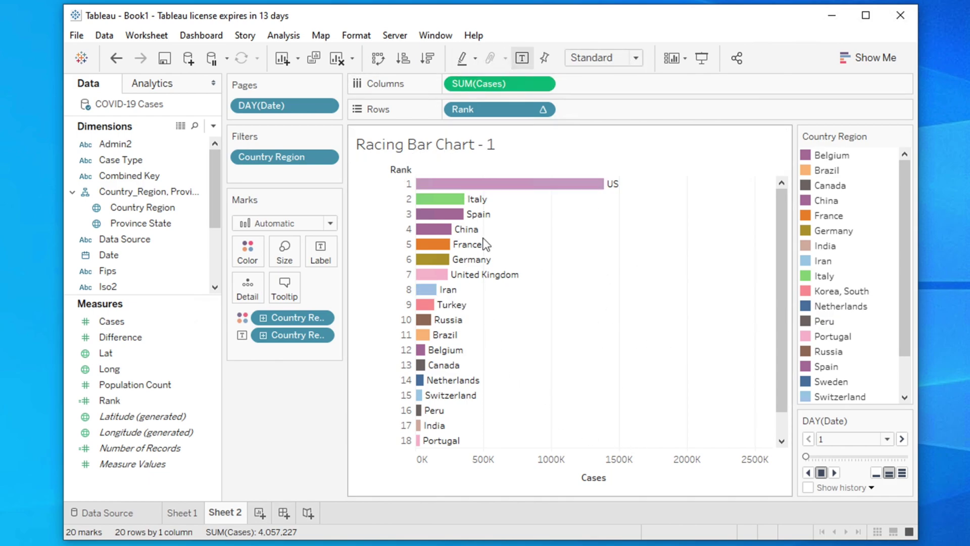
pyautogui.click(636, 58)
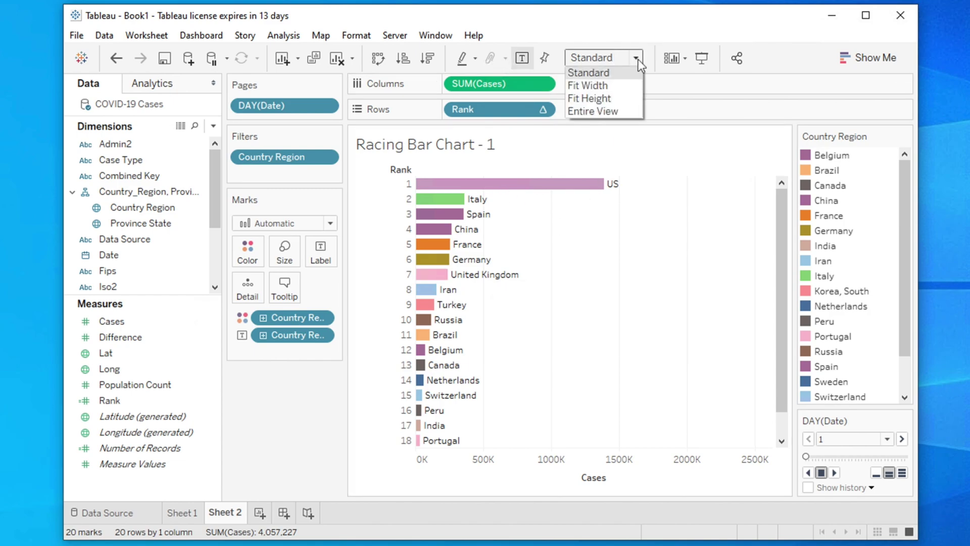
pyautogui.click(595, 111)
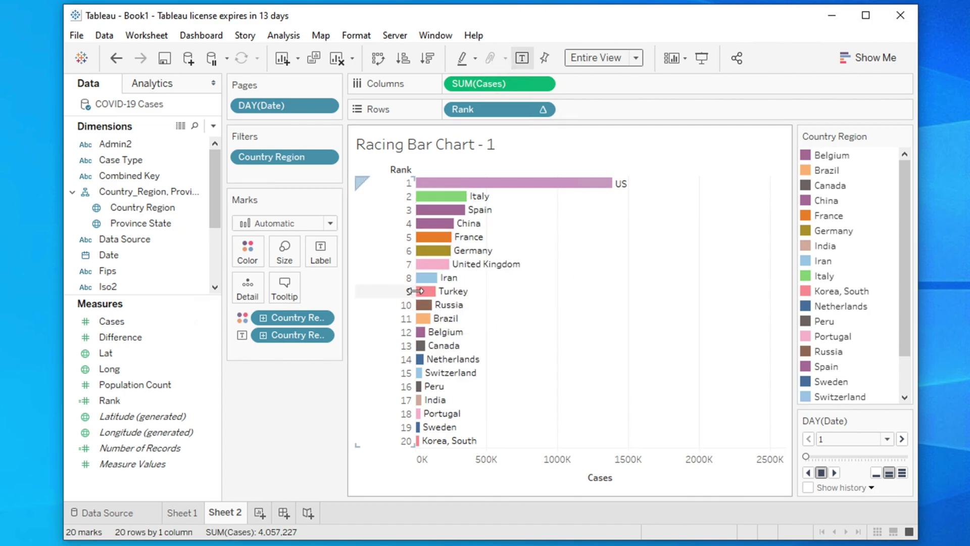
# Change the Country Region Top filter from 20 to 10 countries by Cases
pyautogui.doubleClick(274, 160)
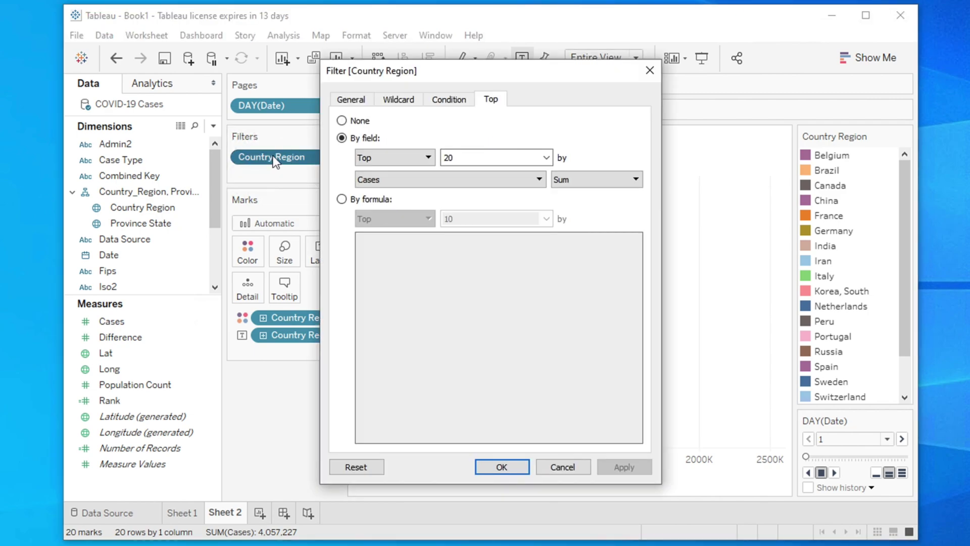
pyautogui.click(464, 158)
pyautogui.doubleClick(463, 159)
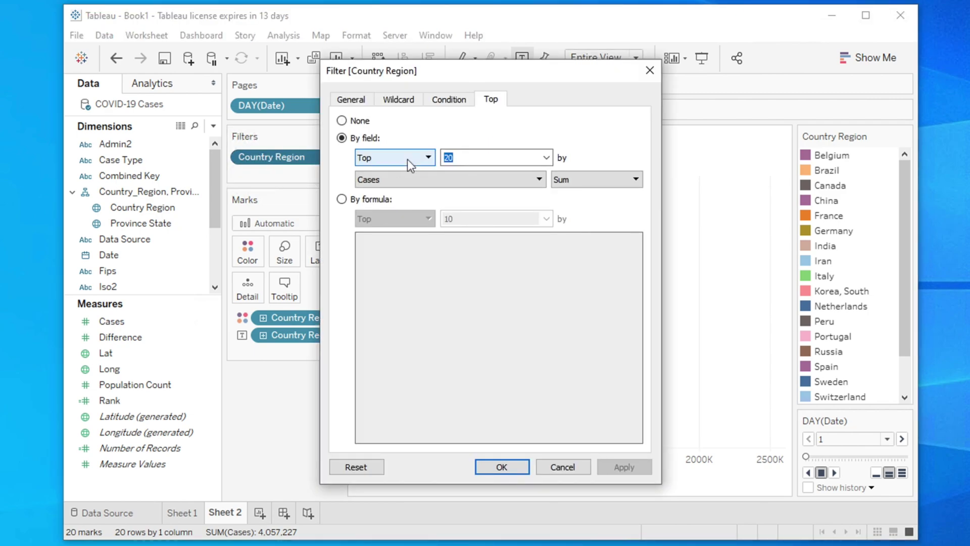
pyautogui.press('BackSpace')
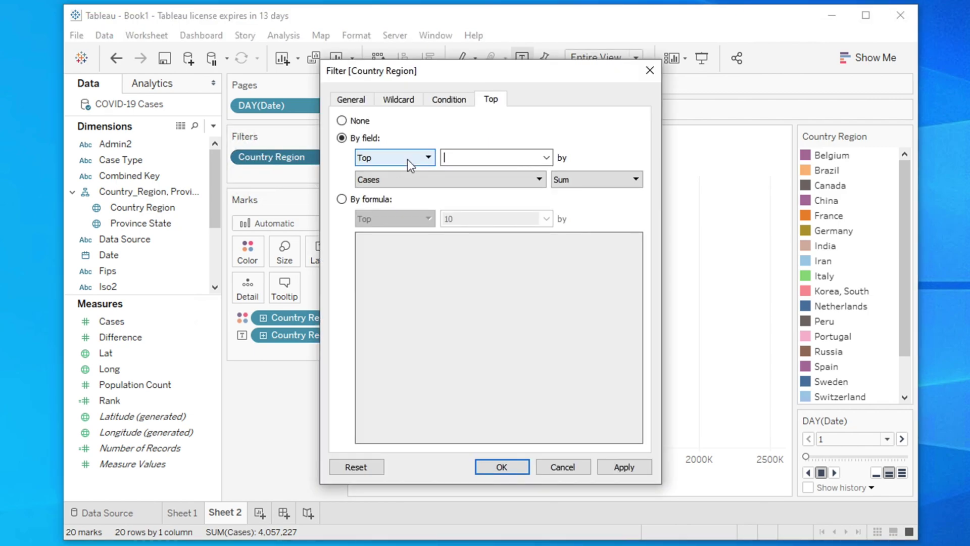
pyautogui.write('10')
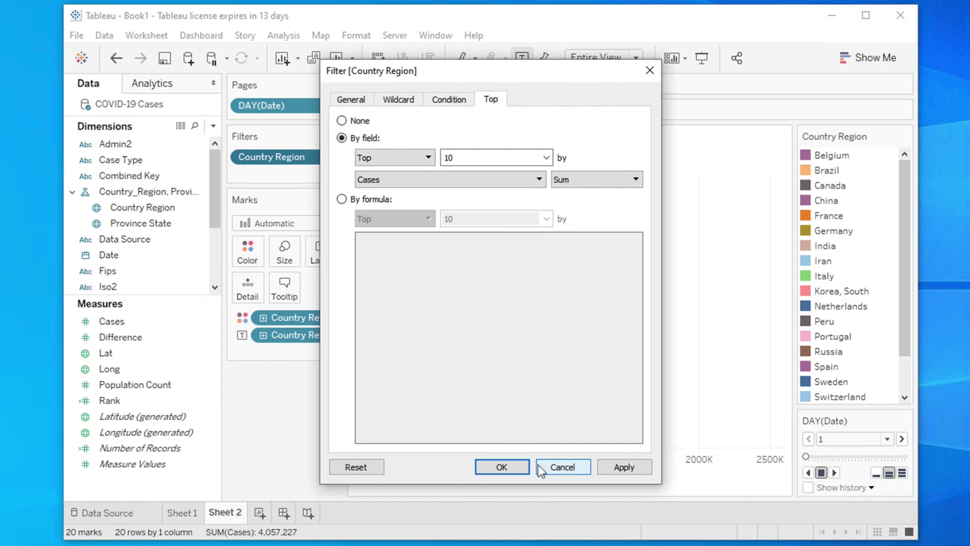
pyautogui.click(617, 465)
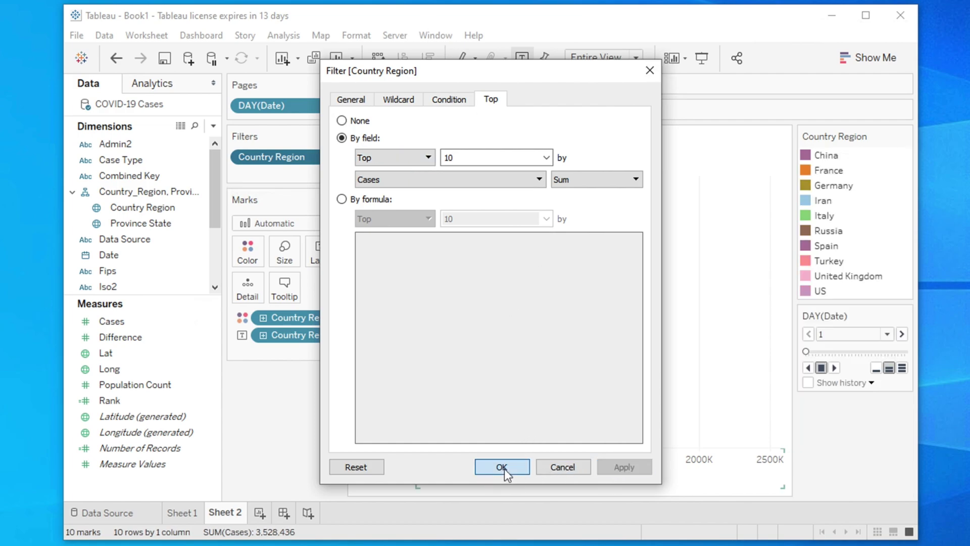
pyautogui.click(501, 467)
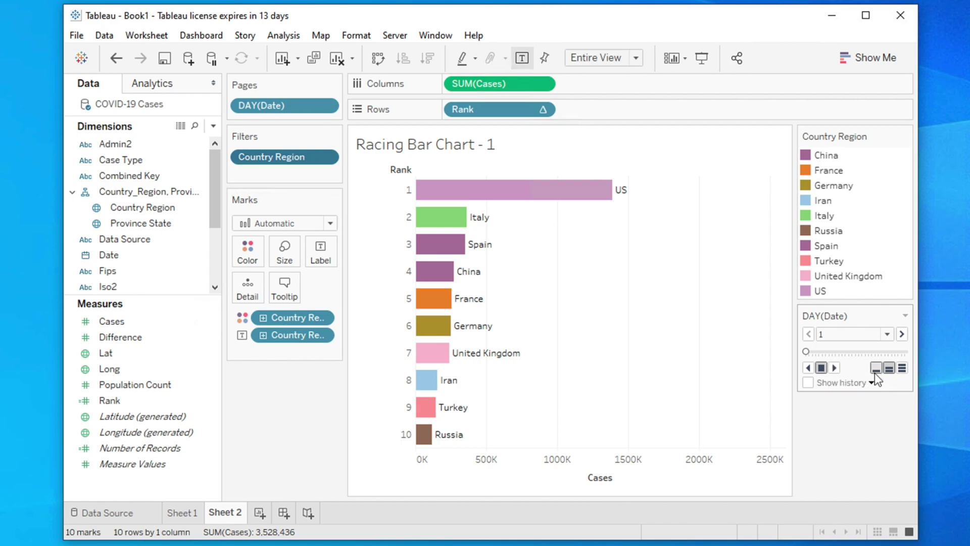
# Set the DAY(Date) page playback to medium speed
pyautogui.click(889, 368)
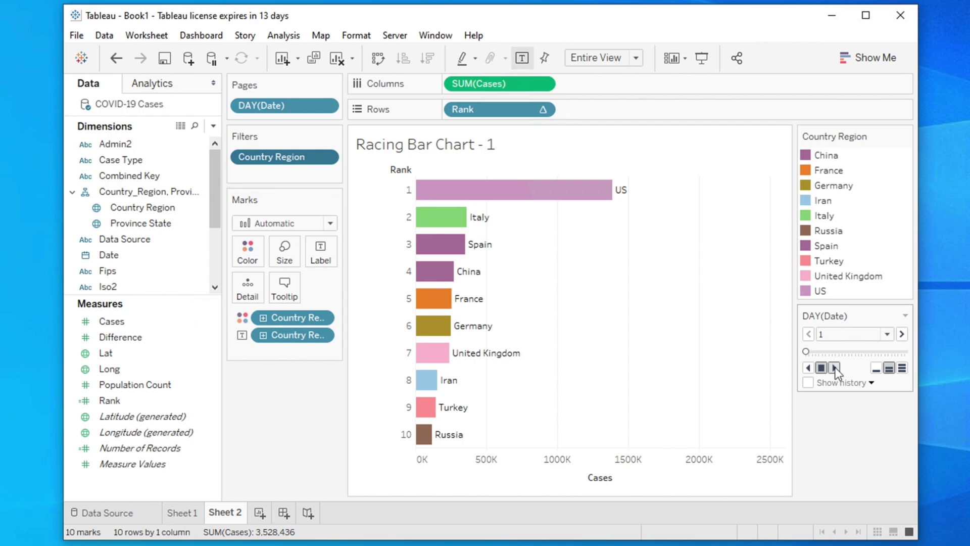